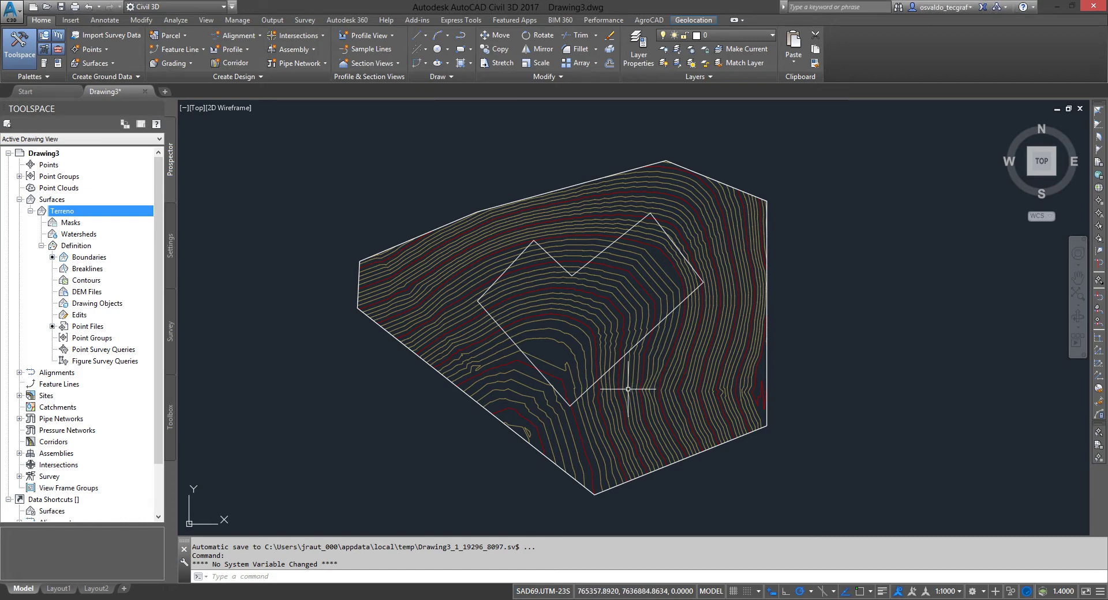
Lower the inner polyline's elevation from 645 to 639 in the Properties palette.
left_click(611, 366)
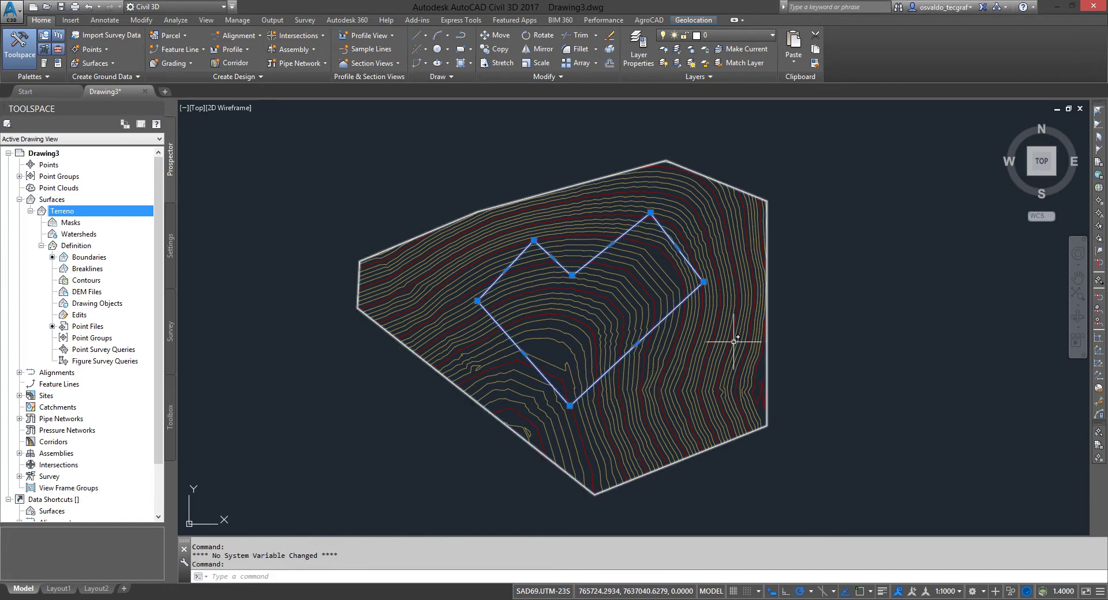
type("mo")
key("Return")
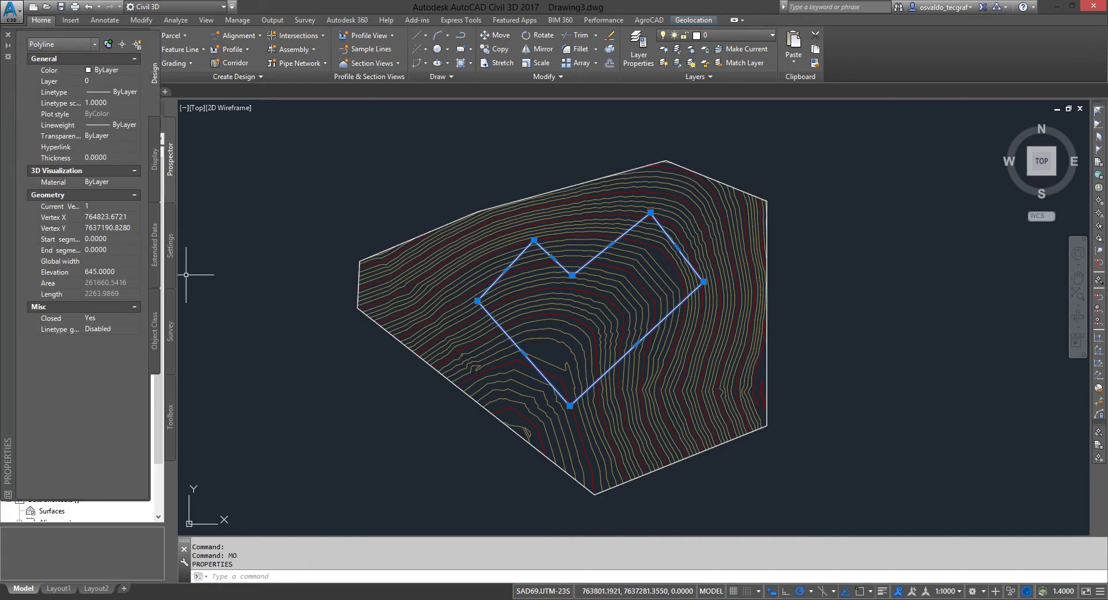
left_click(98, 272)
type("6")
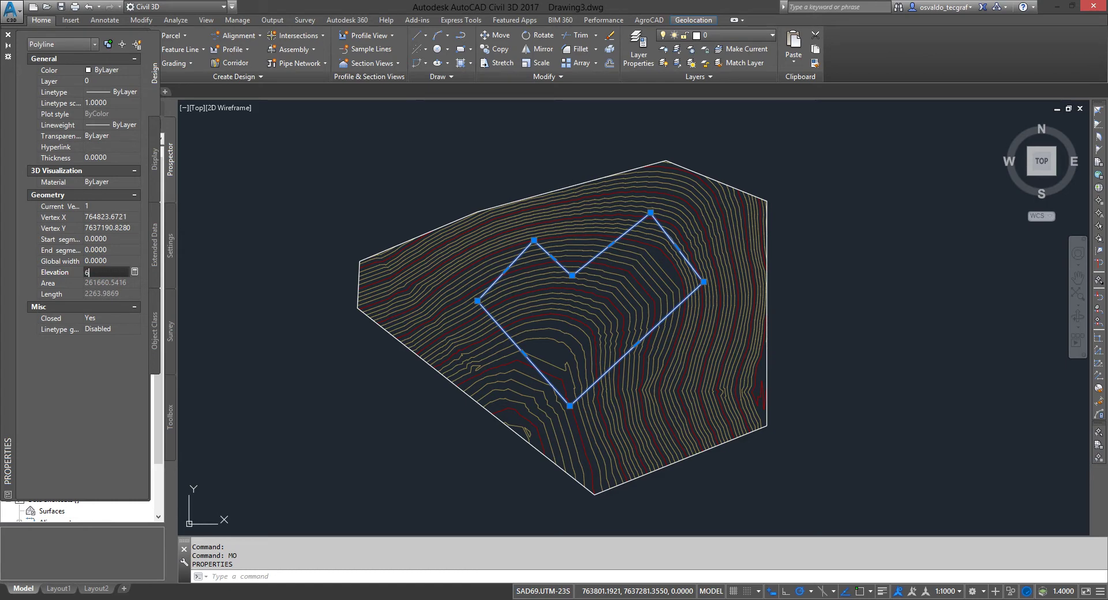
type("39")
key("Return")
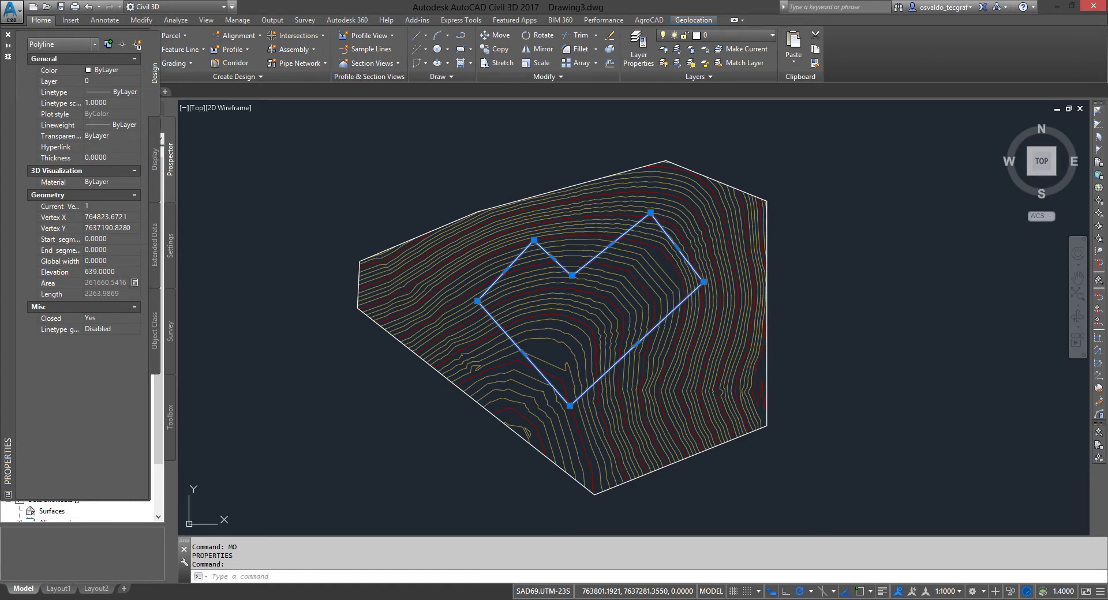
left_click(8, 34)
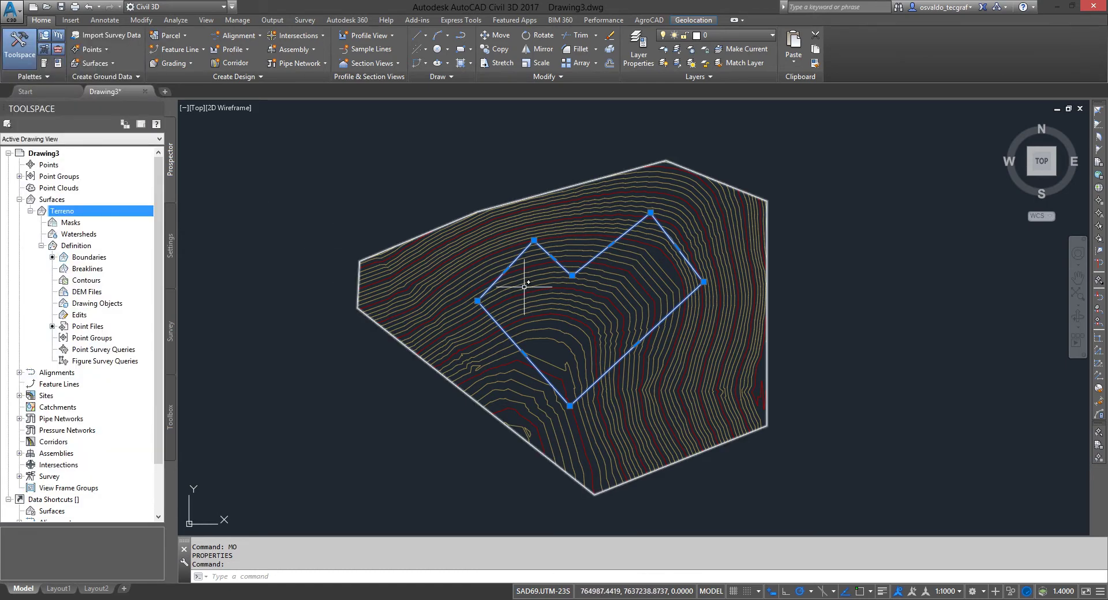
Convert the inner polyline into a feature line with style Padrão 2 and site <None>.
left_click(178, 49)
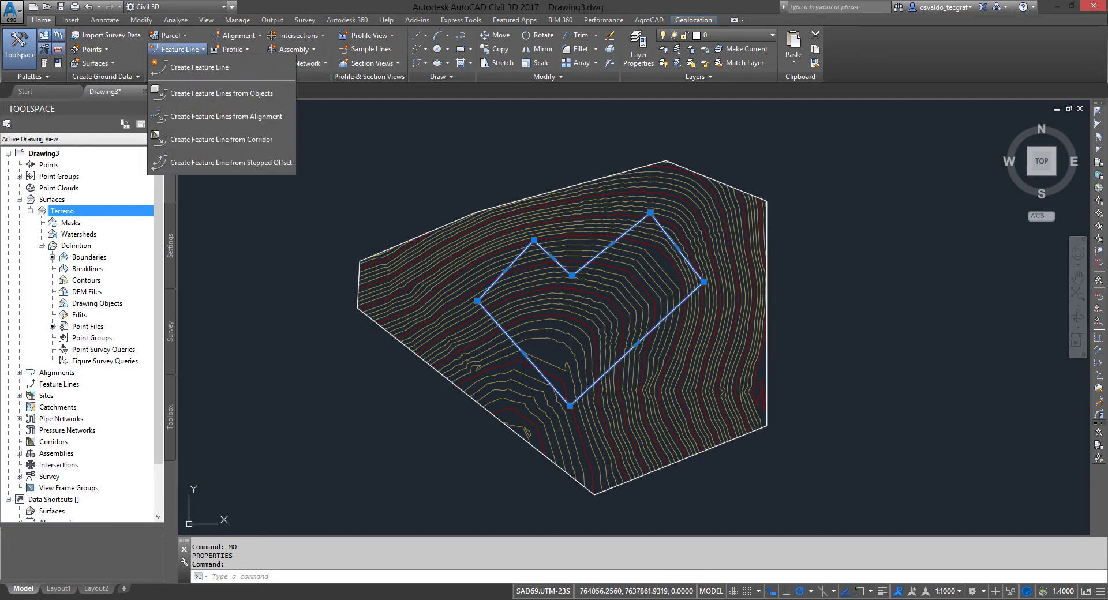
left_click(219, 93)
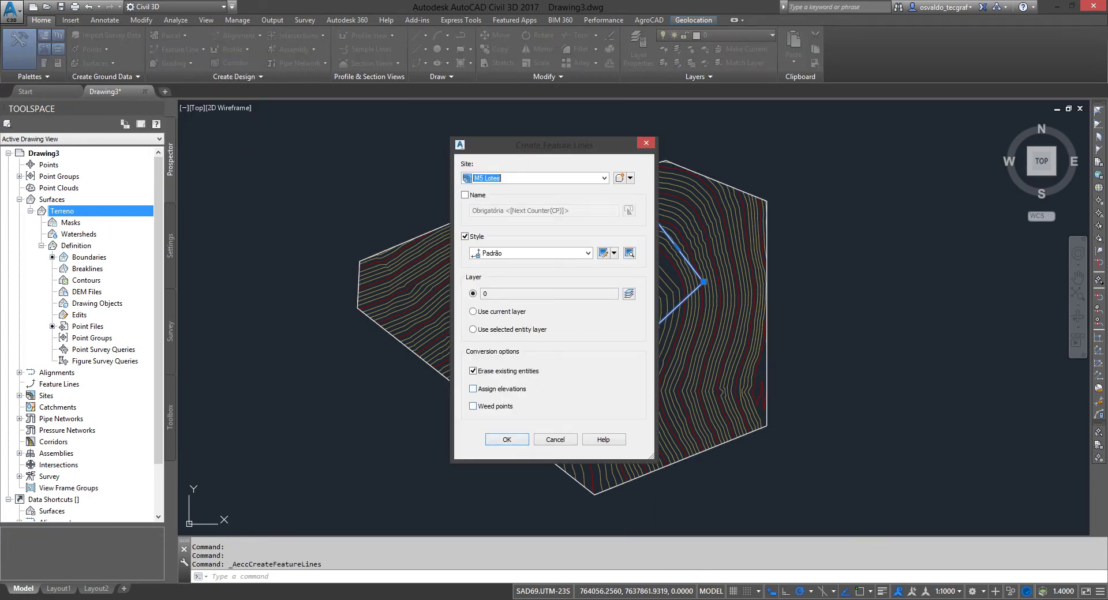
left_click(588, 252)
key("Down")
key("Return")
left_click_drag(548, 144, 300, 97)
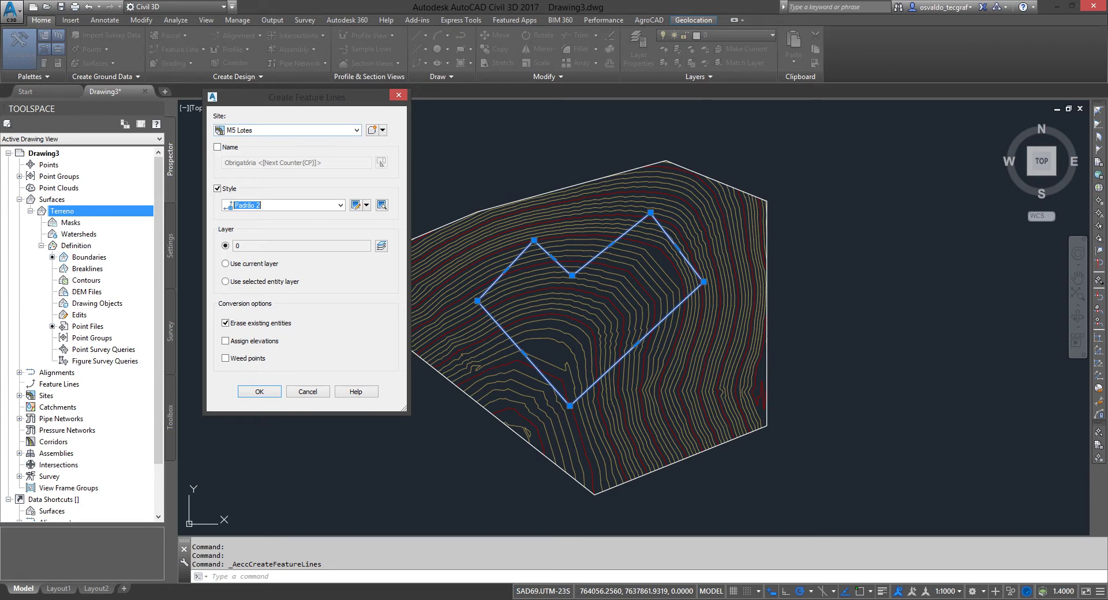
left_click(357, 130)
scroll(300, 242, "up", 2)
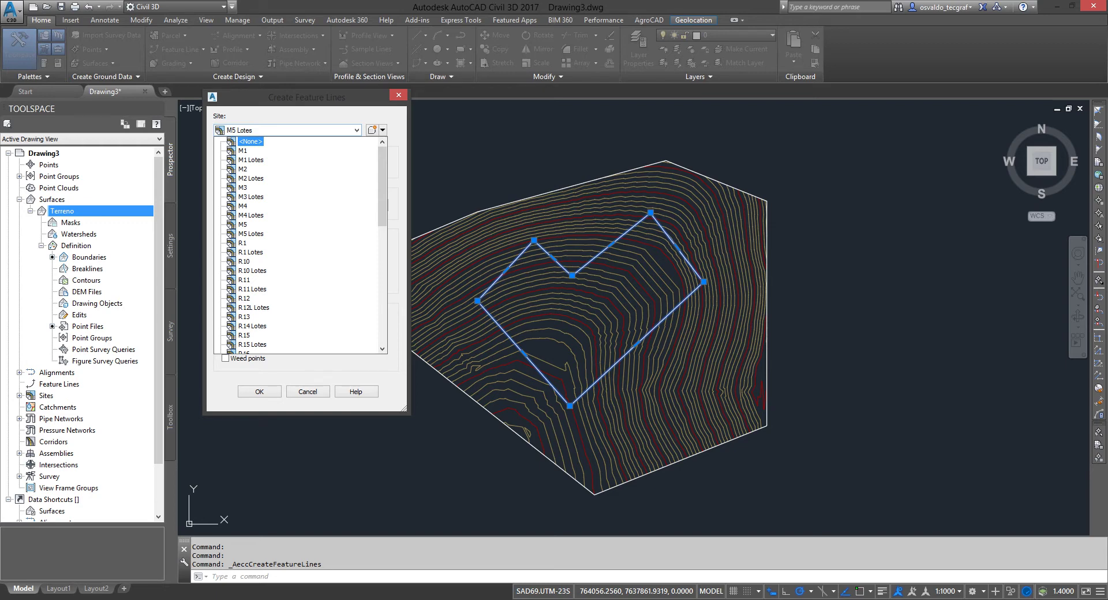
key("Return")
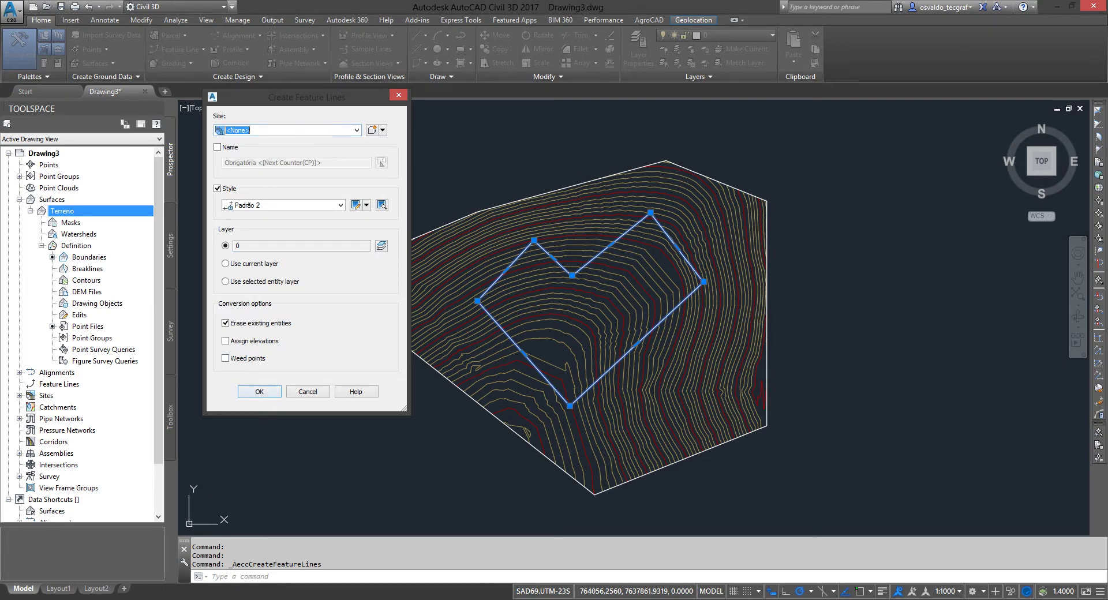
key("Return")
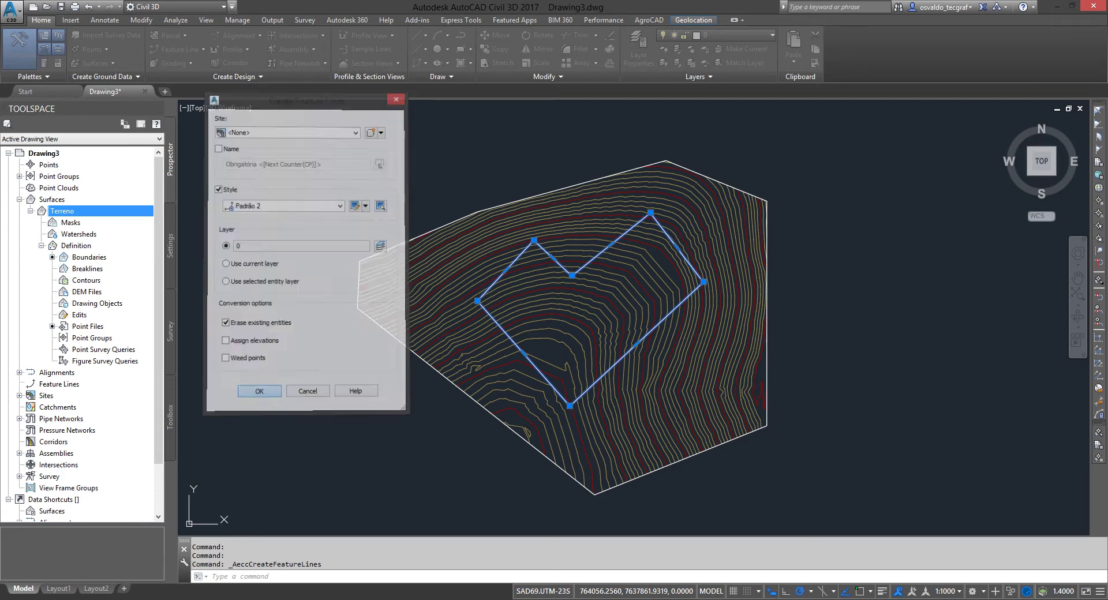
left_click(59, 383)
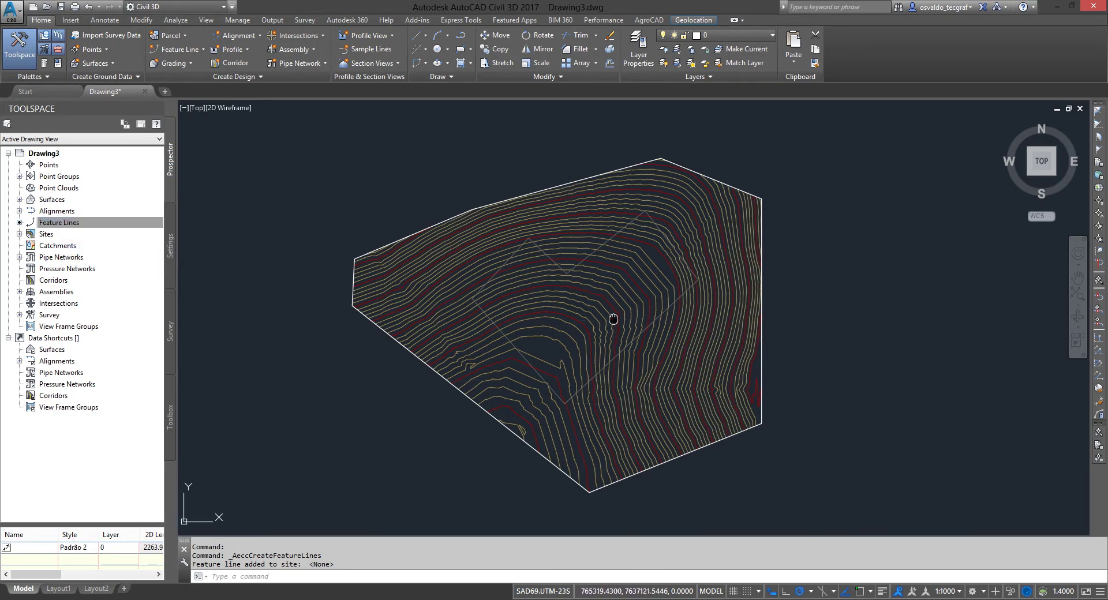
Pan the terrain view slightly and start creating a new assembly.
middle_click_drag(614, 321, 563, 323)
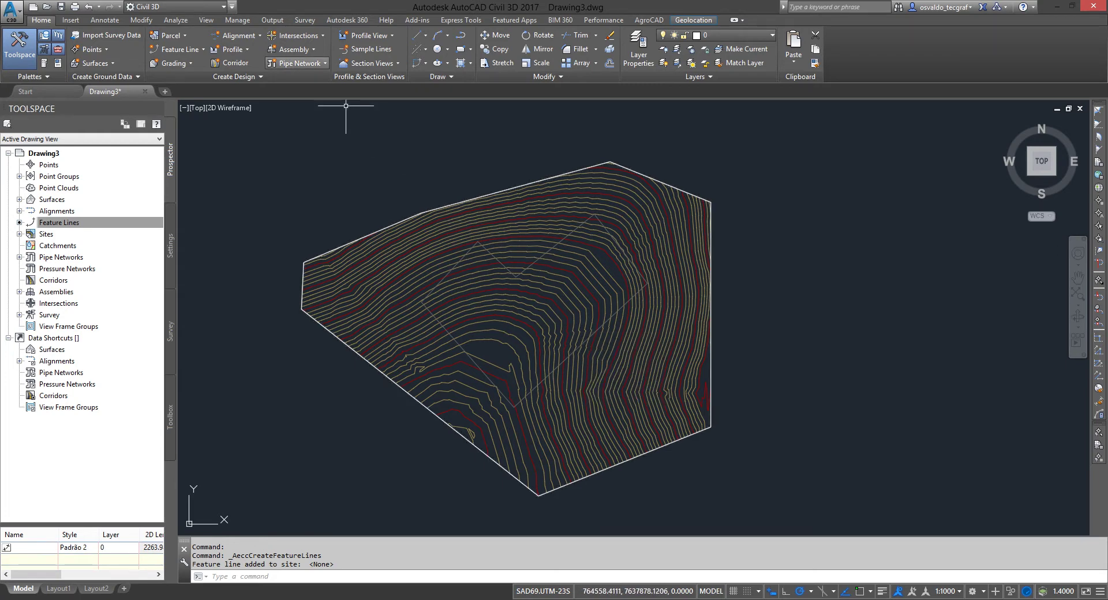
left_click(293, 49)
left_click(313, 67)
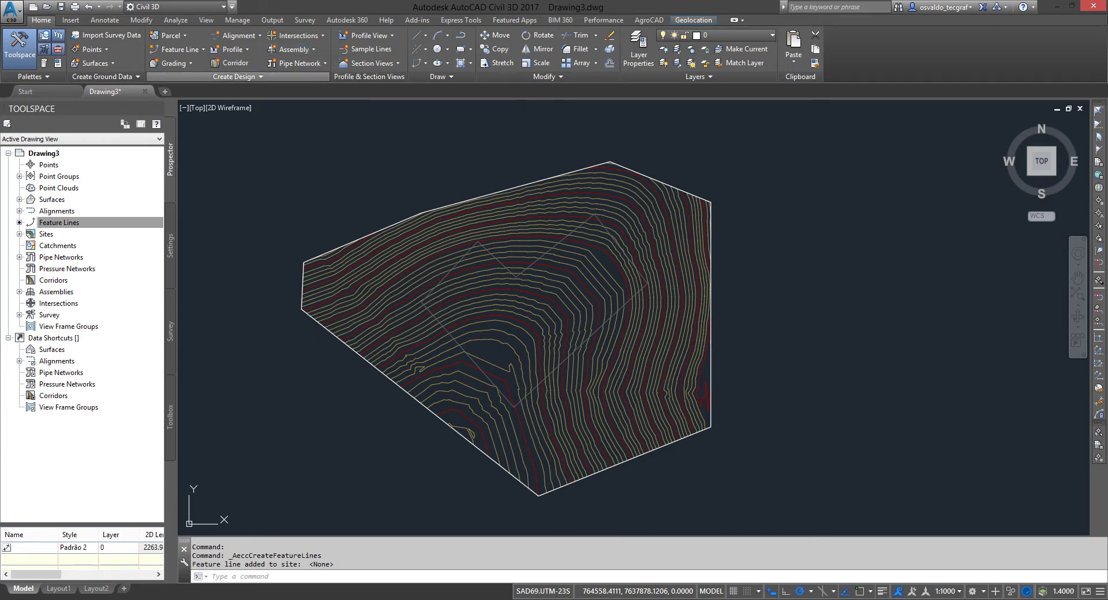
Accept the assembly settings, place its baseline in the drawing, and open Tool Palettes with TP.
left_click(505, 397)
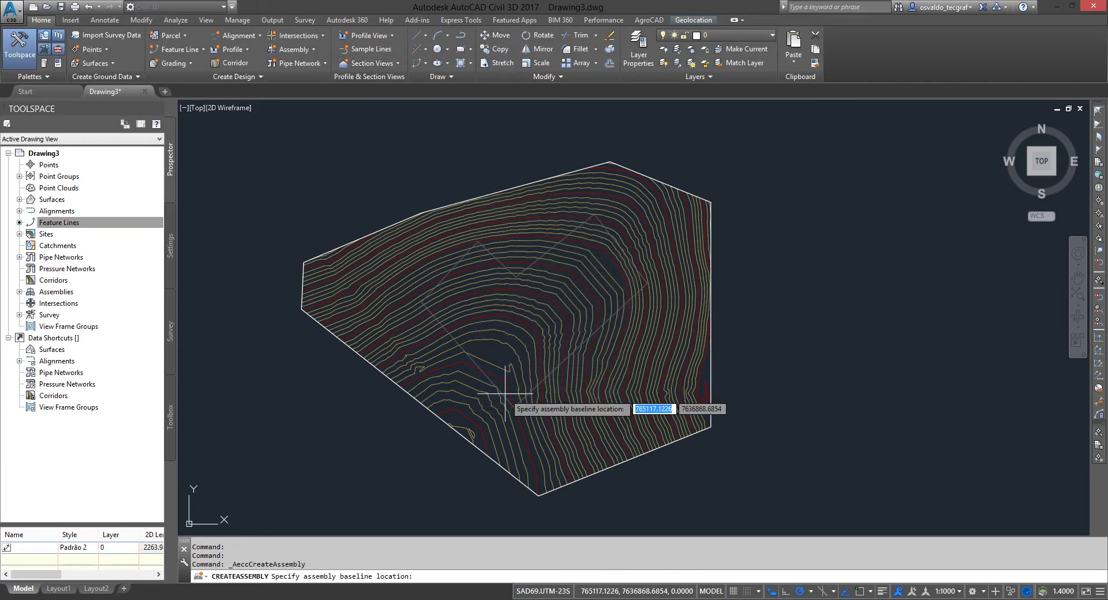
left_click(829, 374)
type("TP")
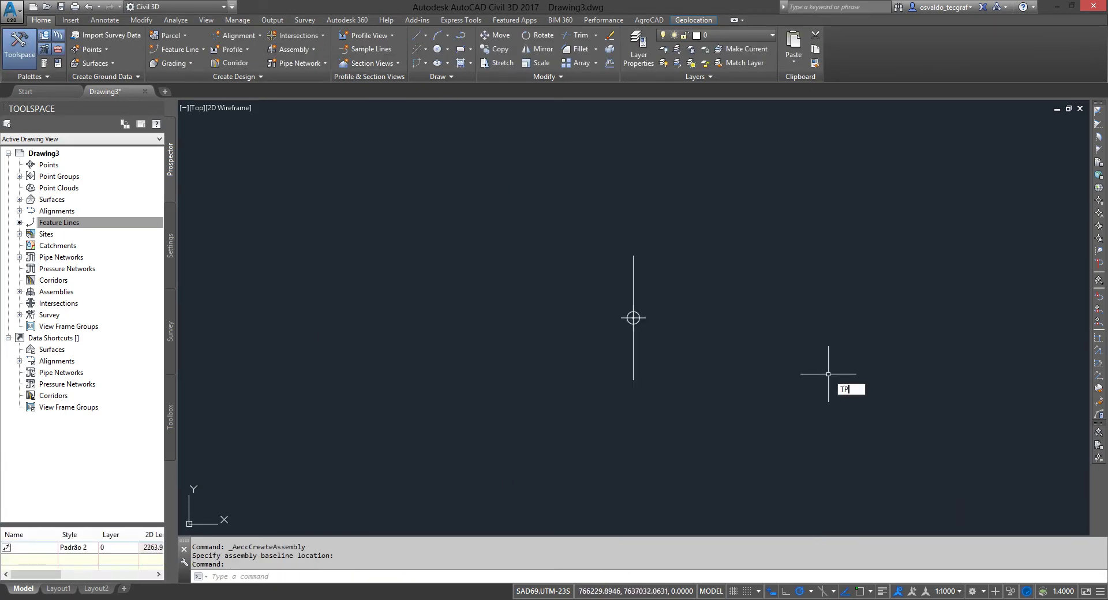
key("Return")
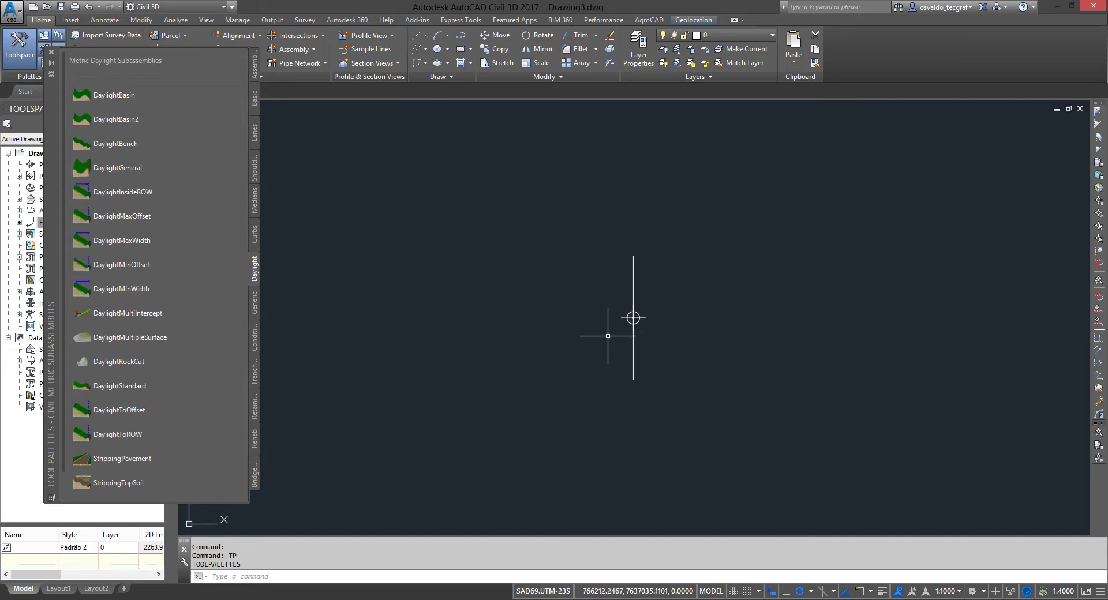
Browse the Generic, Trench, Retaining Walls and Curbs subassembly tabs, returning to Daylight each time.
left_click(254, 308)
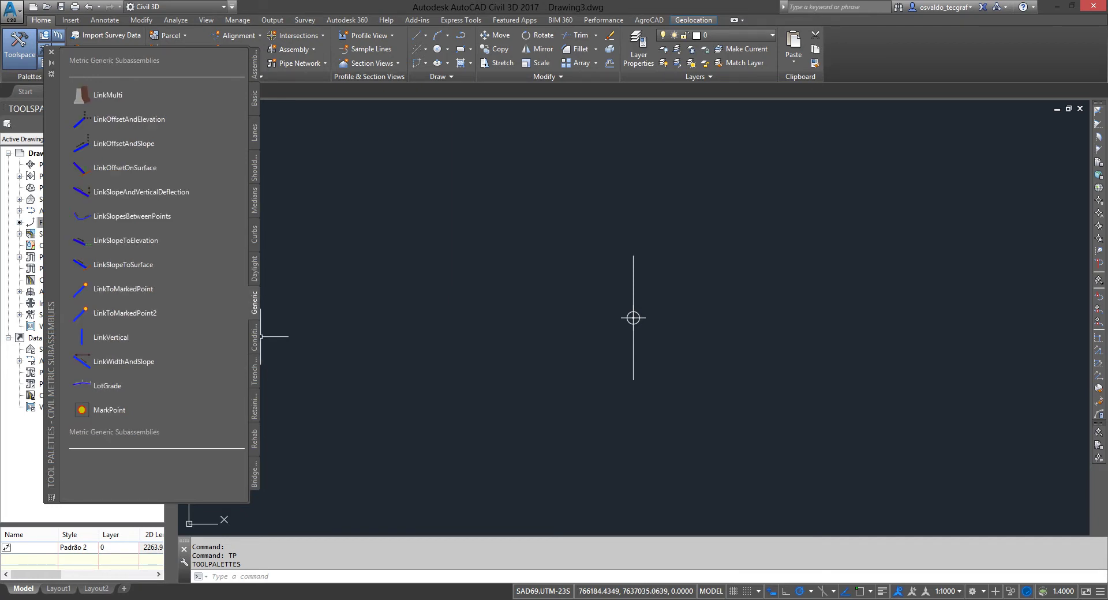
left_click(255, 269)
left_click(255, 371)
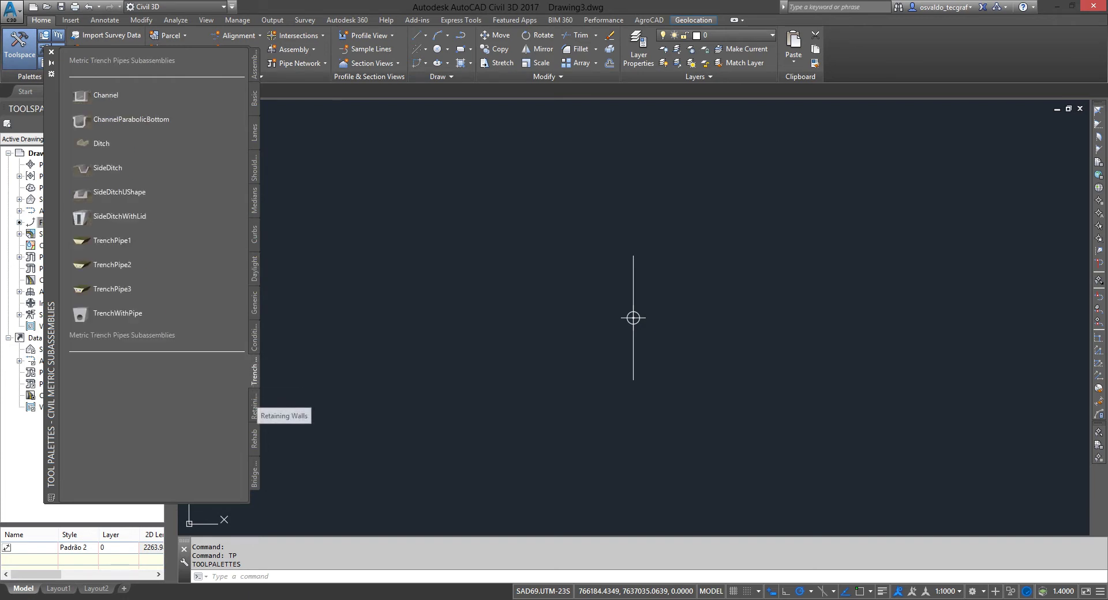
left_click(254, 406)
left_click(254, 268)
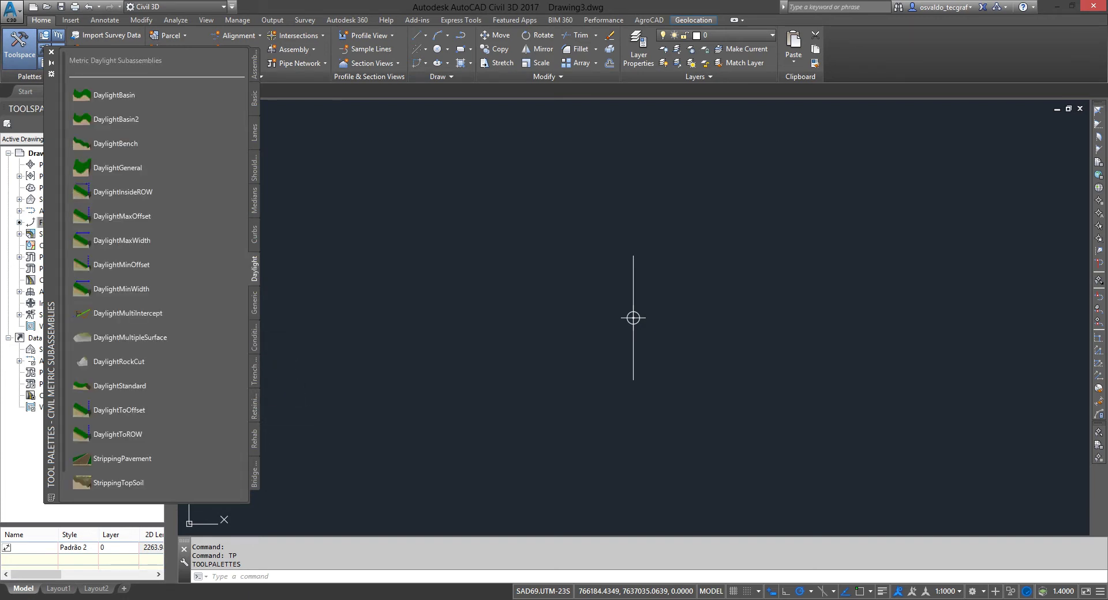
left_click(255, 233)
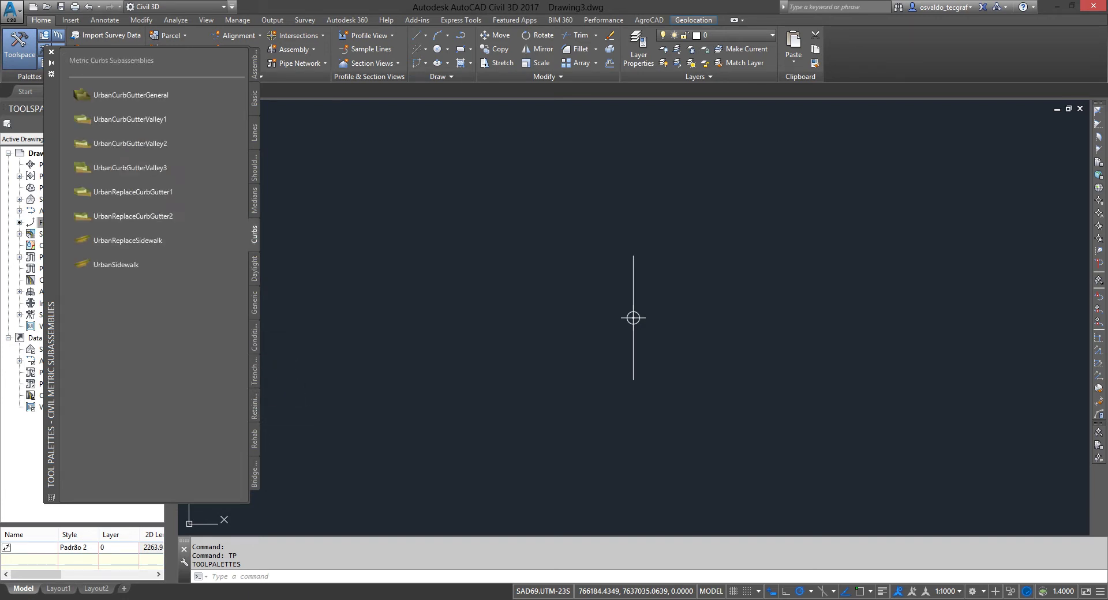
left_click(254, 269)
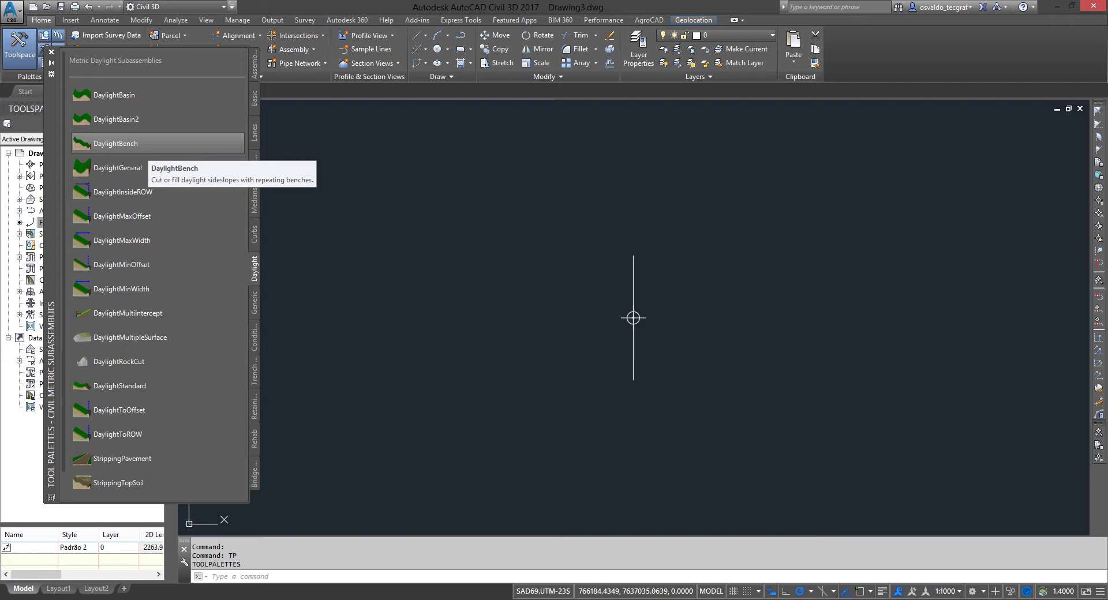
Add a Cut ConditionalCutOrFill subassembly with a 5.000 m layout width to the assembly.
left_click(253, 338)
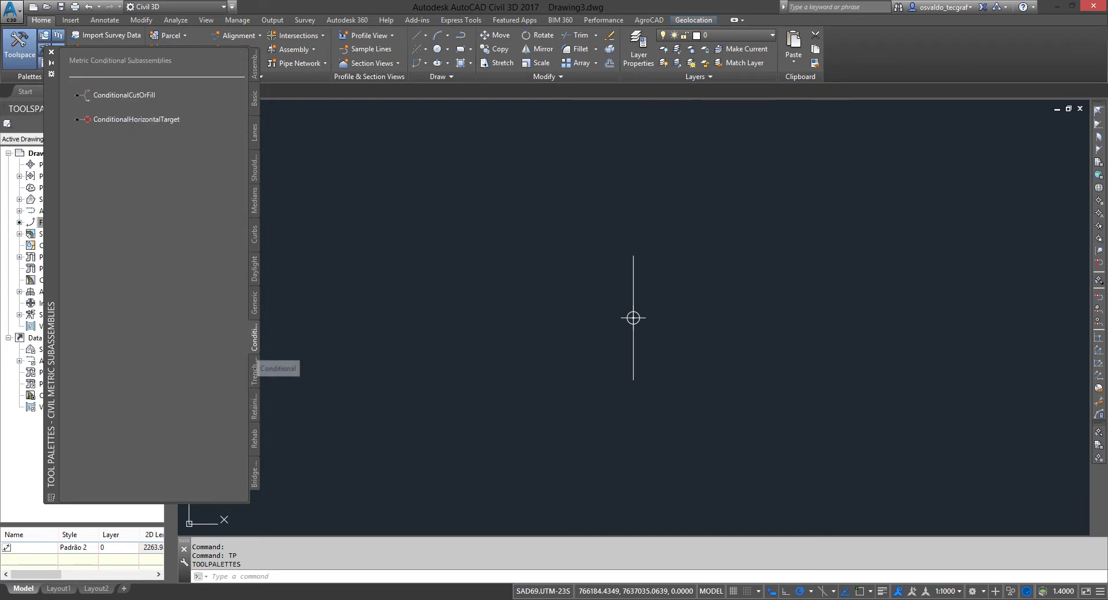
left_click(124, 95)
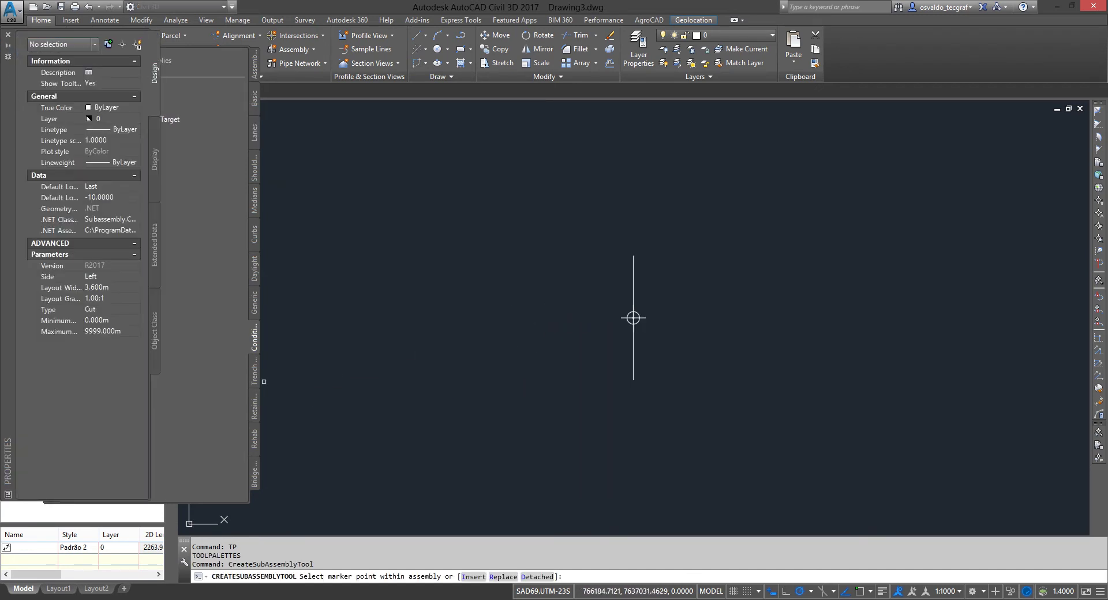
left_click(109, 287)
type("5")
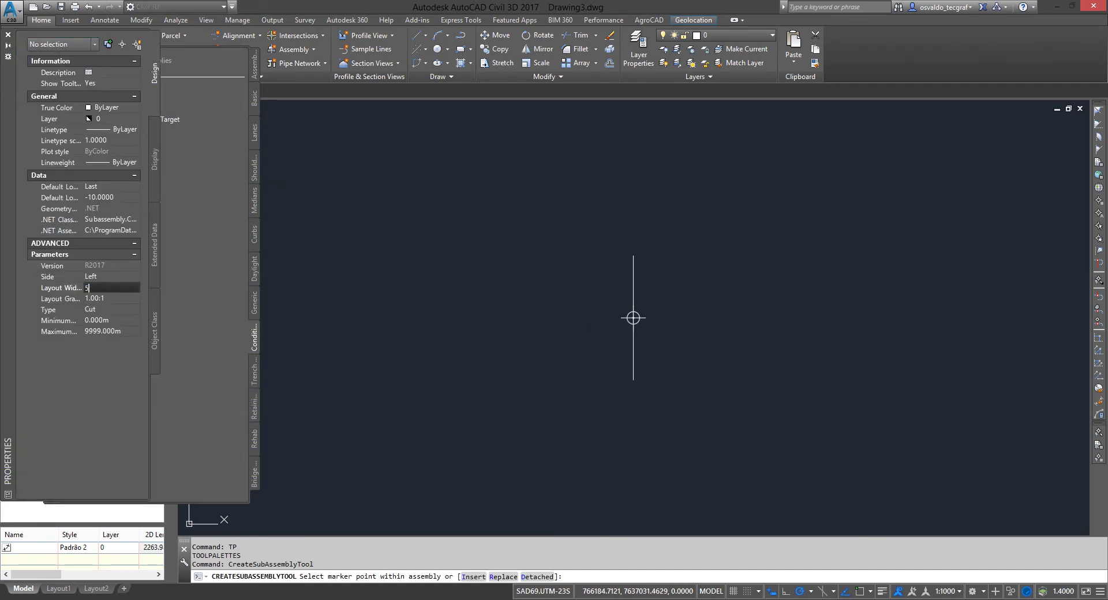
left_click(110, 309)
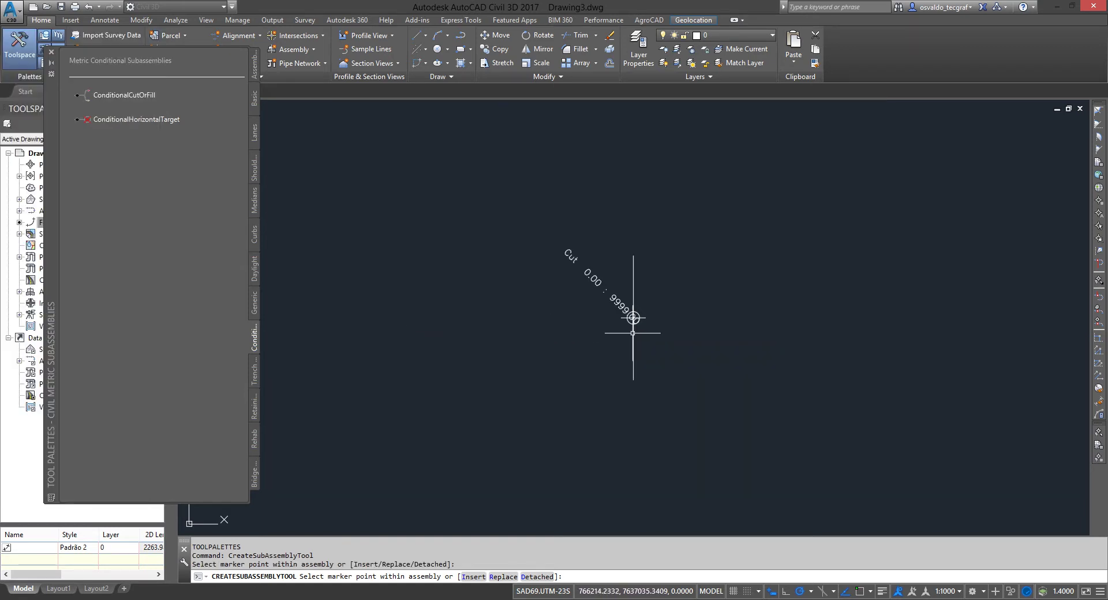
key("Escape")
left_click(633, 317)
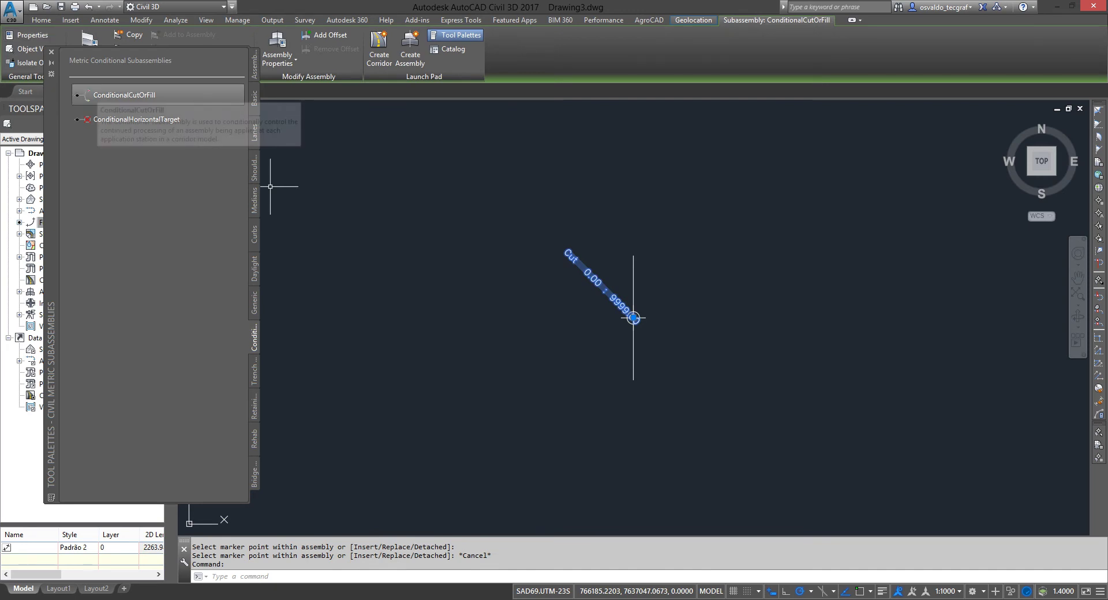
Attach a second ConditionalCutOrFill subassembly, 5.000 m wide, with type set to Fill.
left_click(124, 94)
type("5")
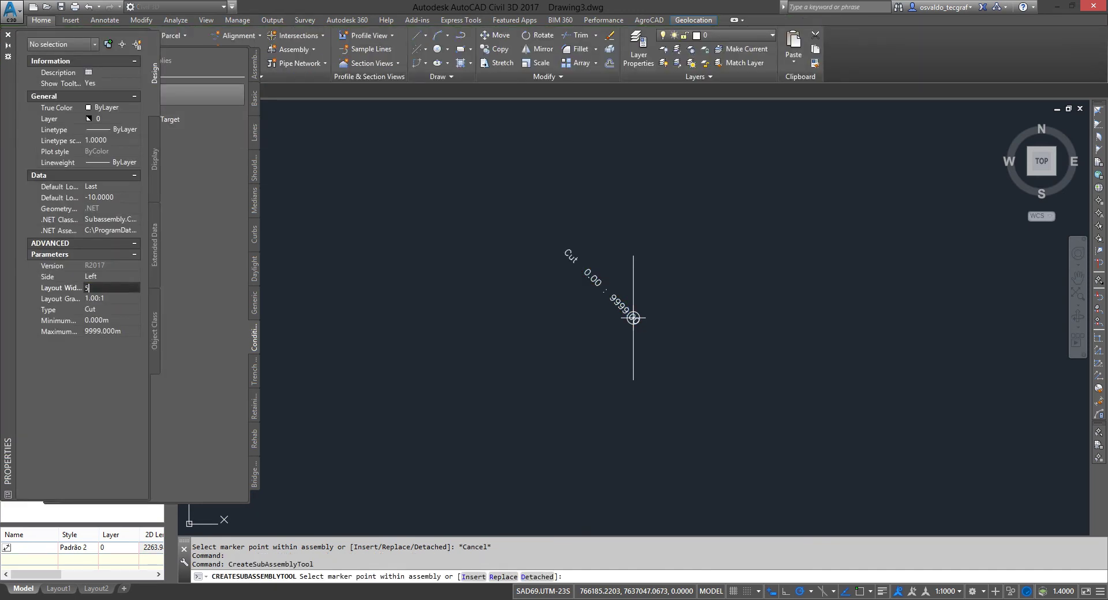
key("Return")
left_click(110, 309)
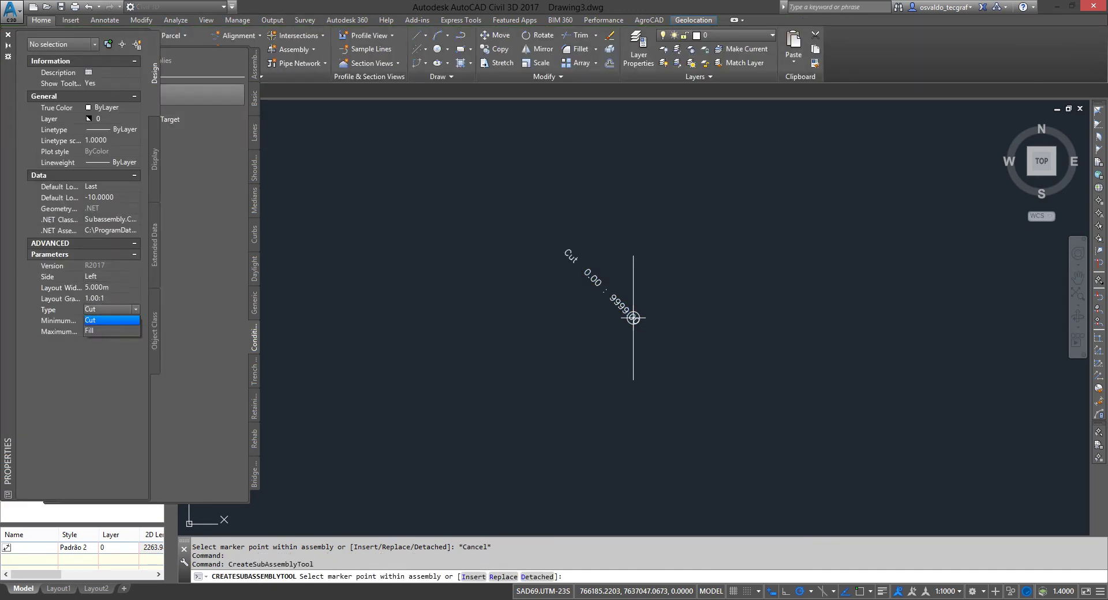
left_click(136, 310)
left_click(98, 331)
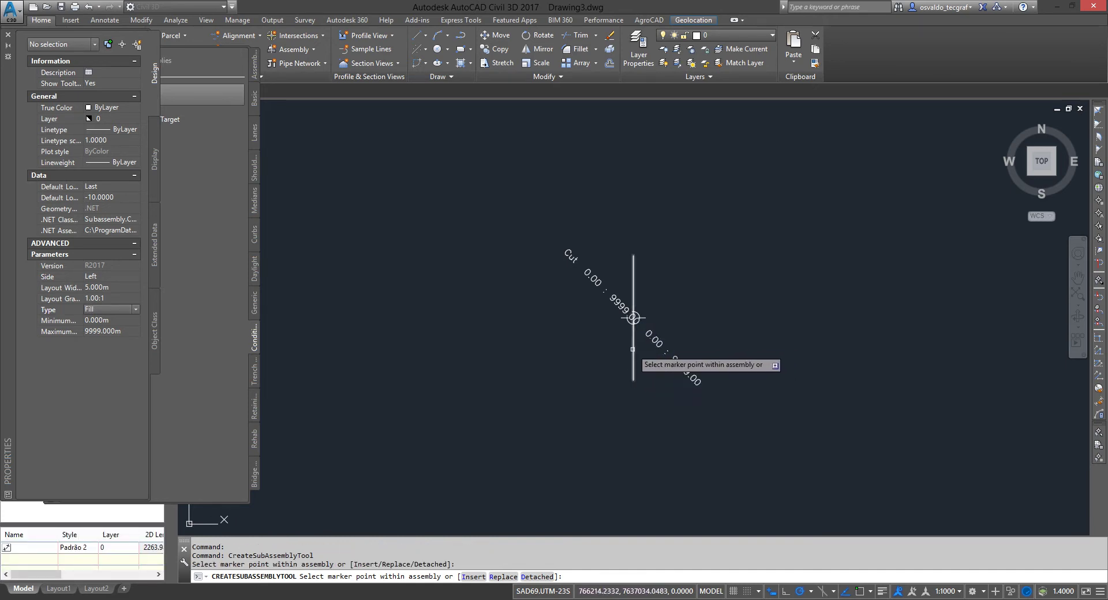
Set the conditional subassembly side to Right, then delete the extra conditional branch.
left_click(109, 276)
left_click(136, 277)
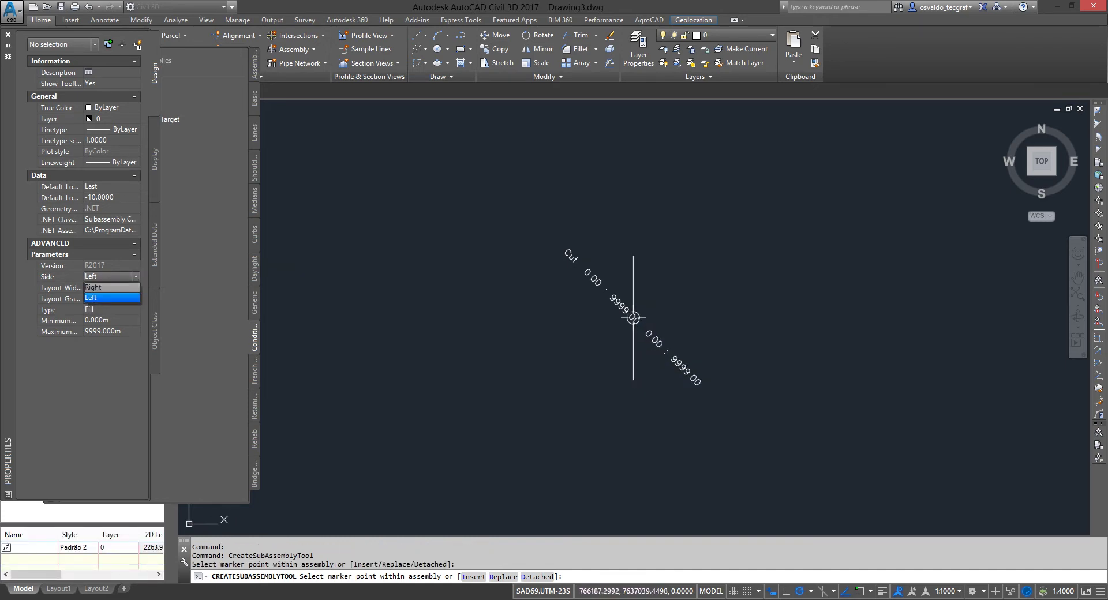
left_click(94, 287)
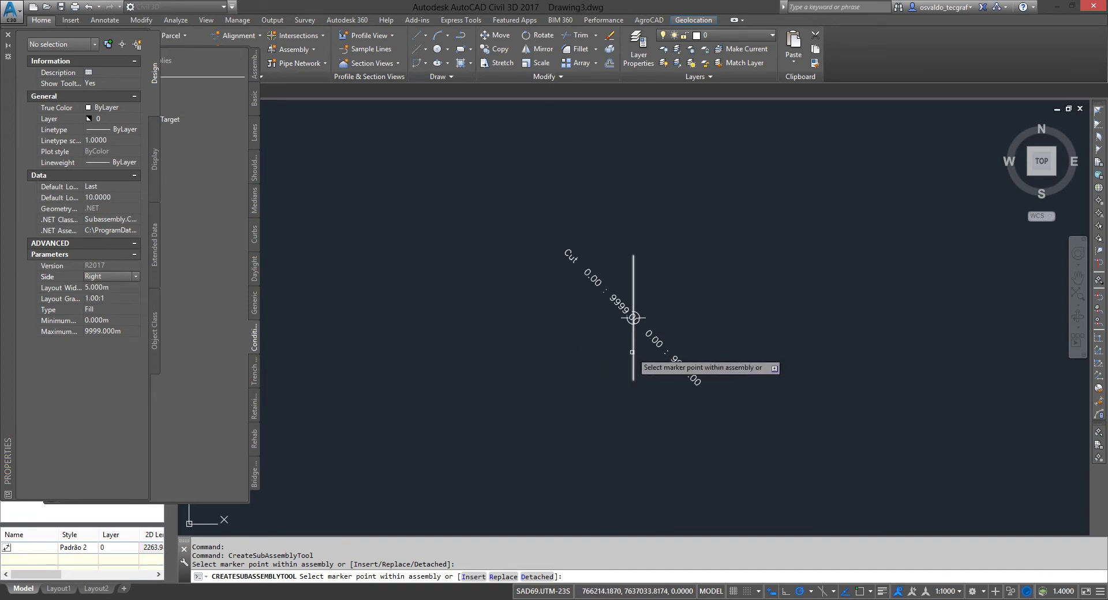
key("Escape")
left_click(652, 340)
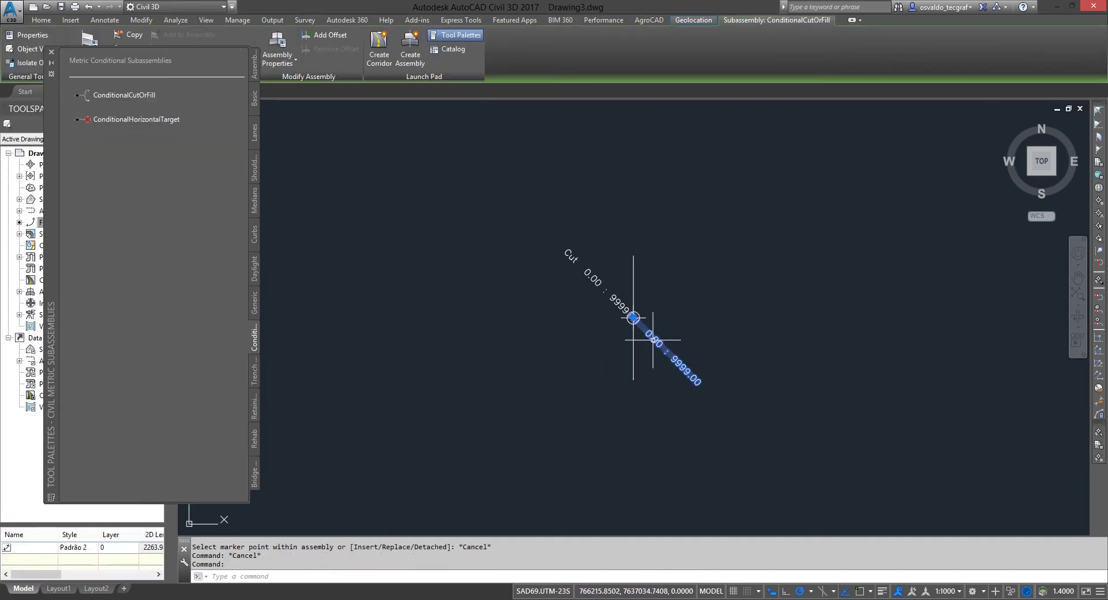
key("Delete")
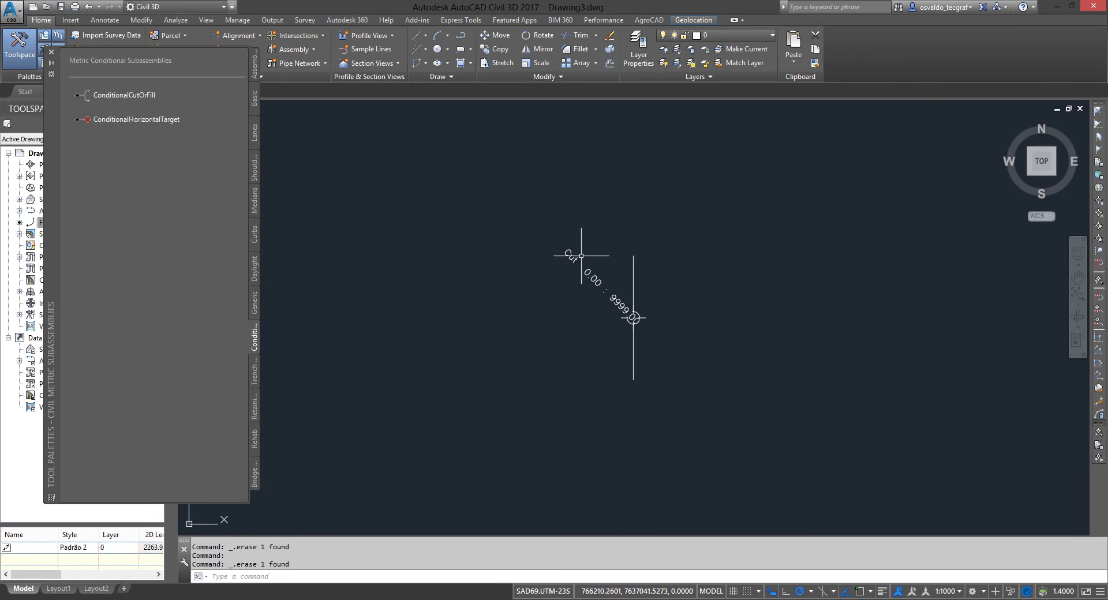
Copy the Cut conditional branch within the assembly and change the copy's type to Fill.
left_click(553, 243)
left_click(337, 58)
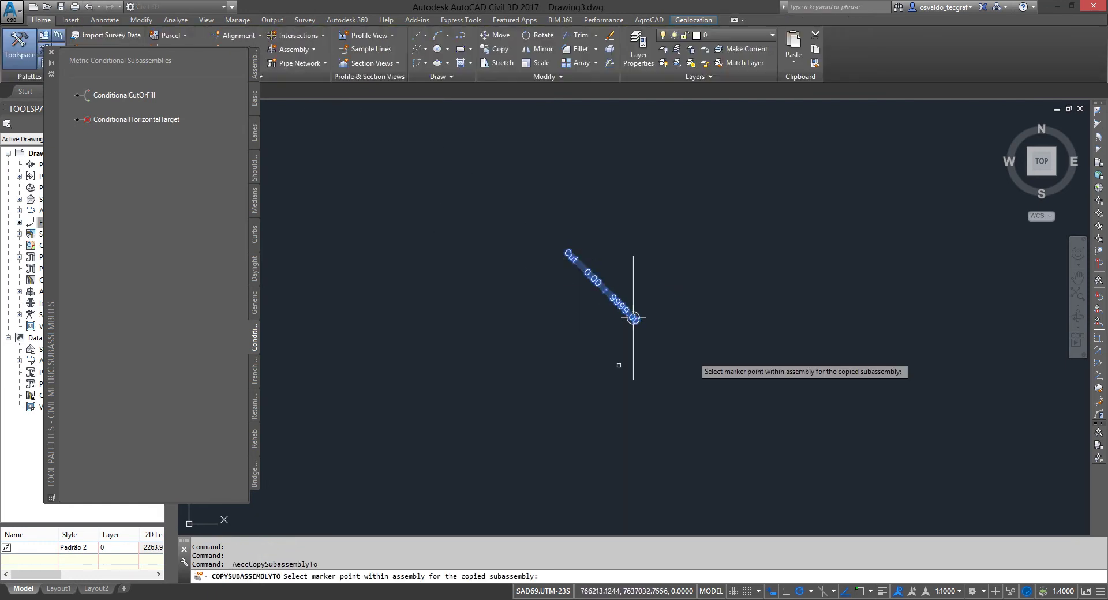
key("Escape")
left_click(597, 281)
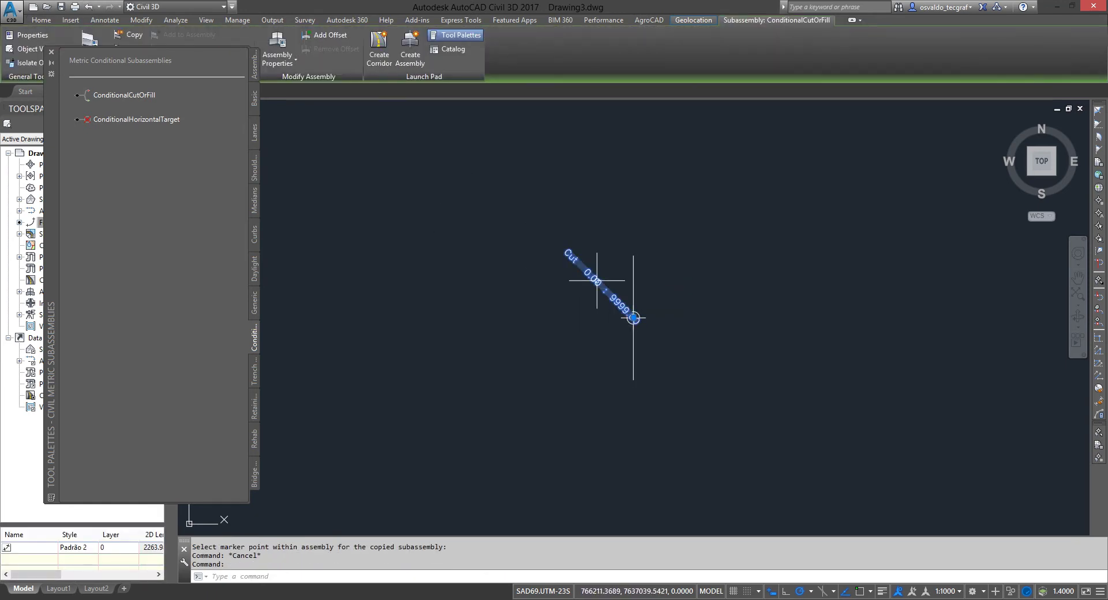
type("MO")
key("Return")
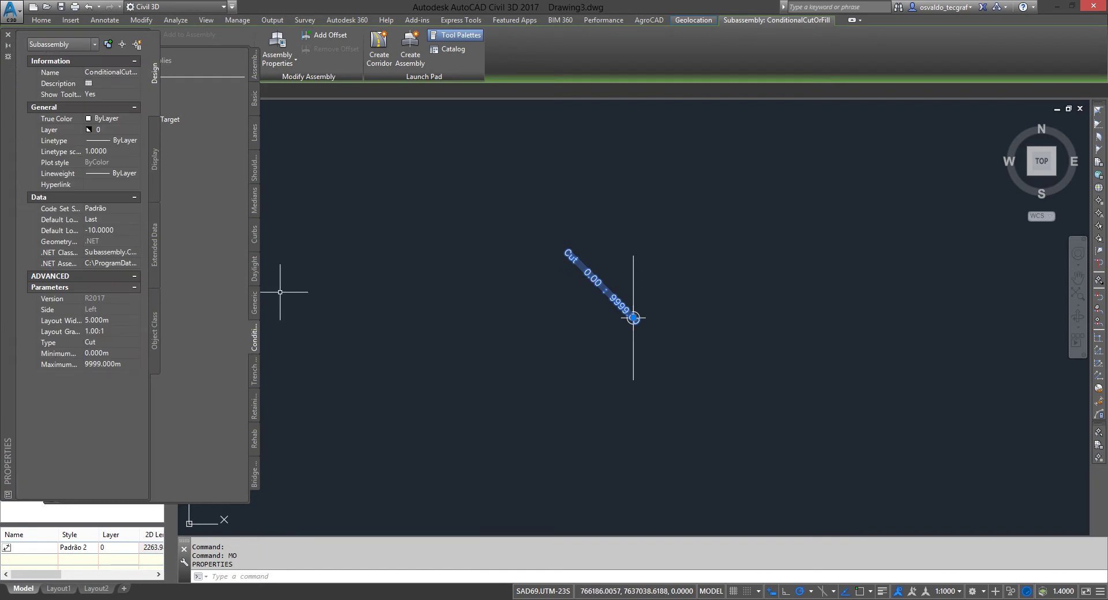
left_click(112, 343)
left_click(110, 364)
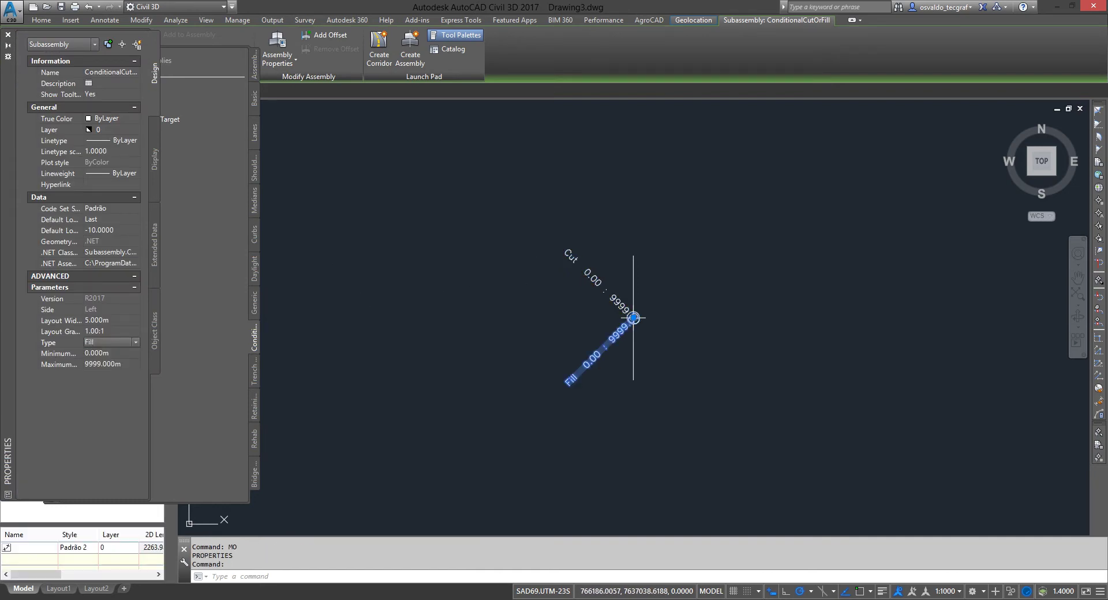
key("Escape")
key("Escape")
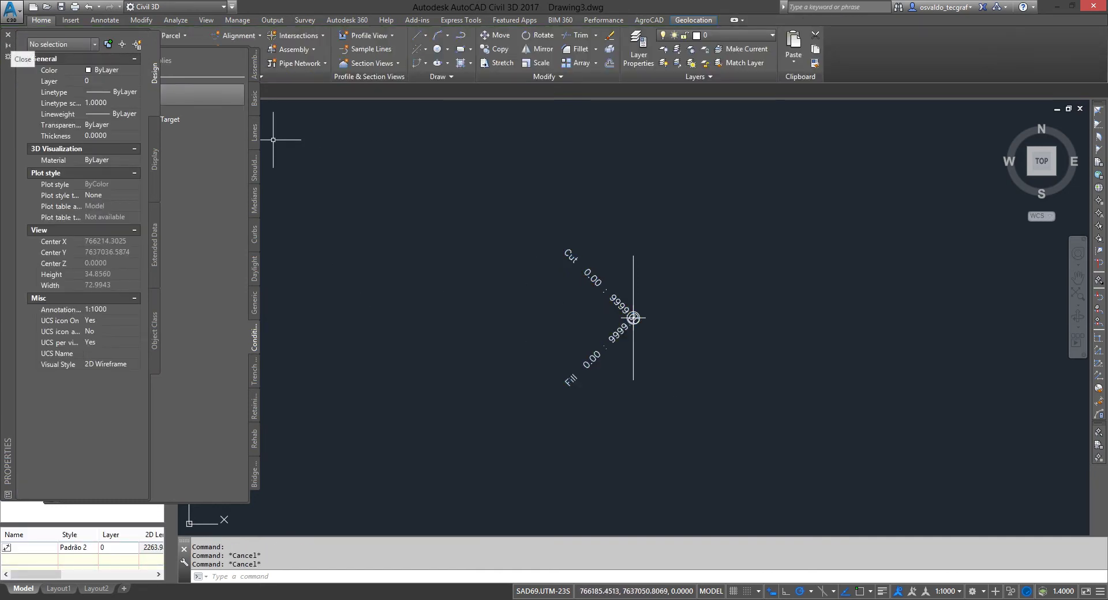
left_click(8, 34)
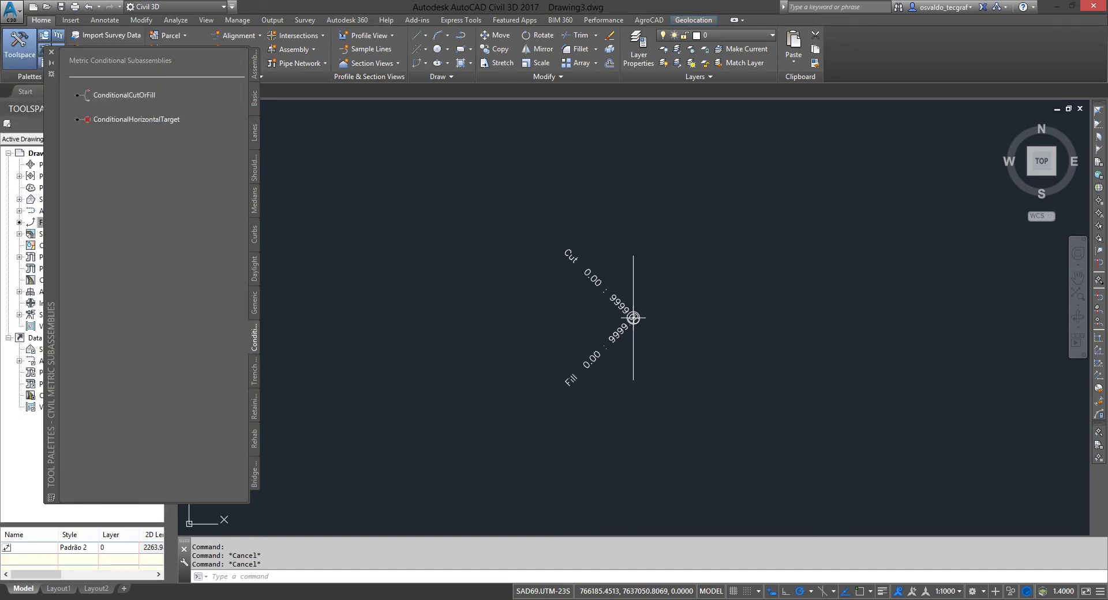
left_click(255, 269)
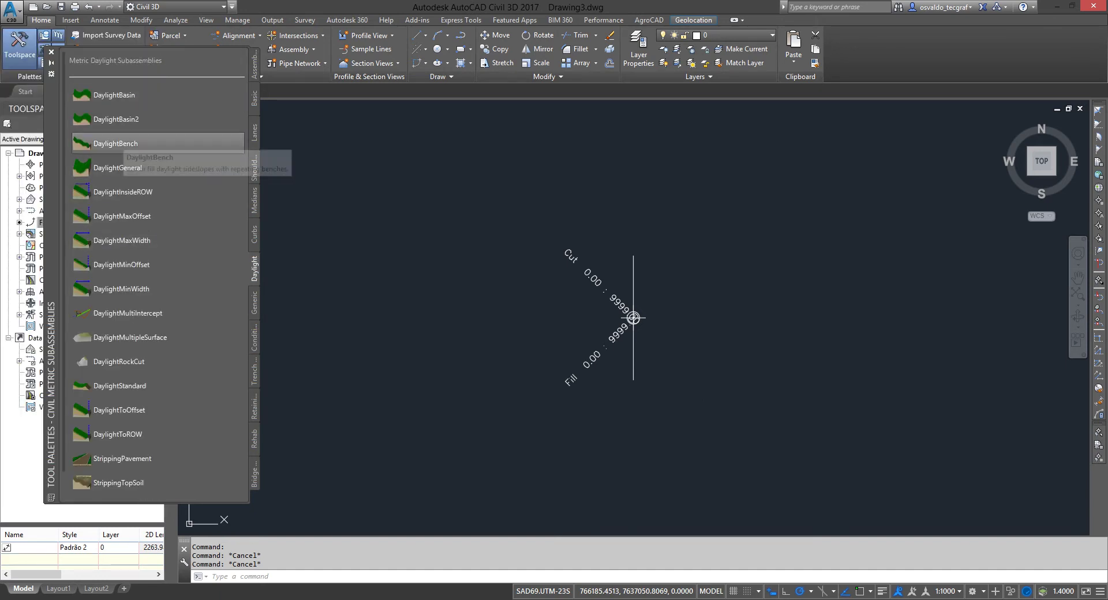
Attach a DaylightBench to the Cut branch: 1:1 cut, 5 m max height, 1.5:1 fill, 3.5 m bench, -2%.
left_click(115, 167)
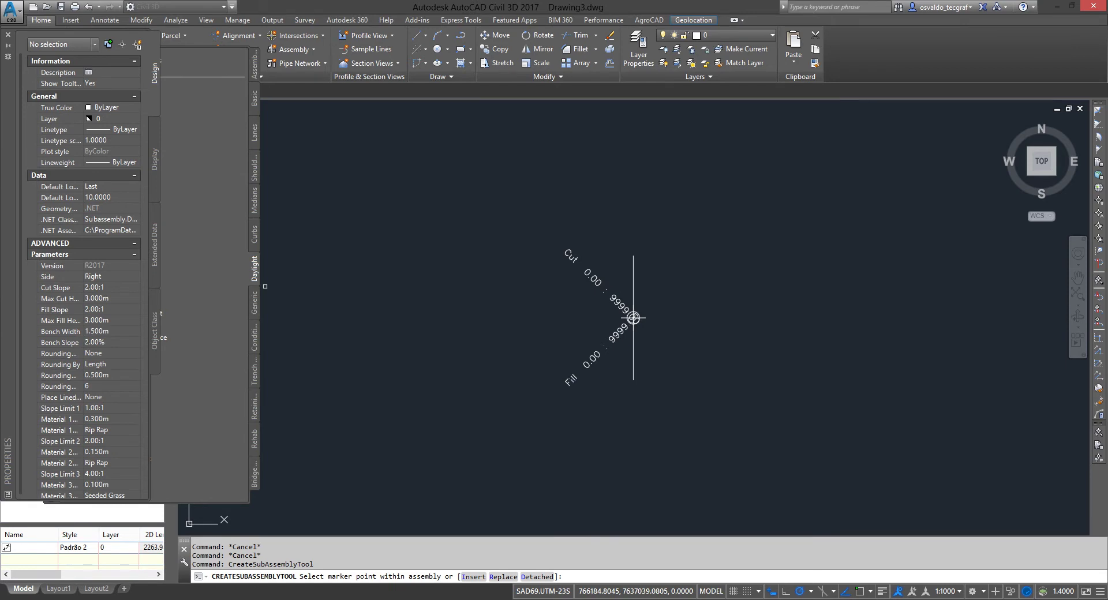
left_click(109, 288)
type("1")
key("Tab")
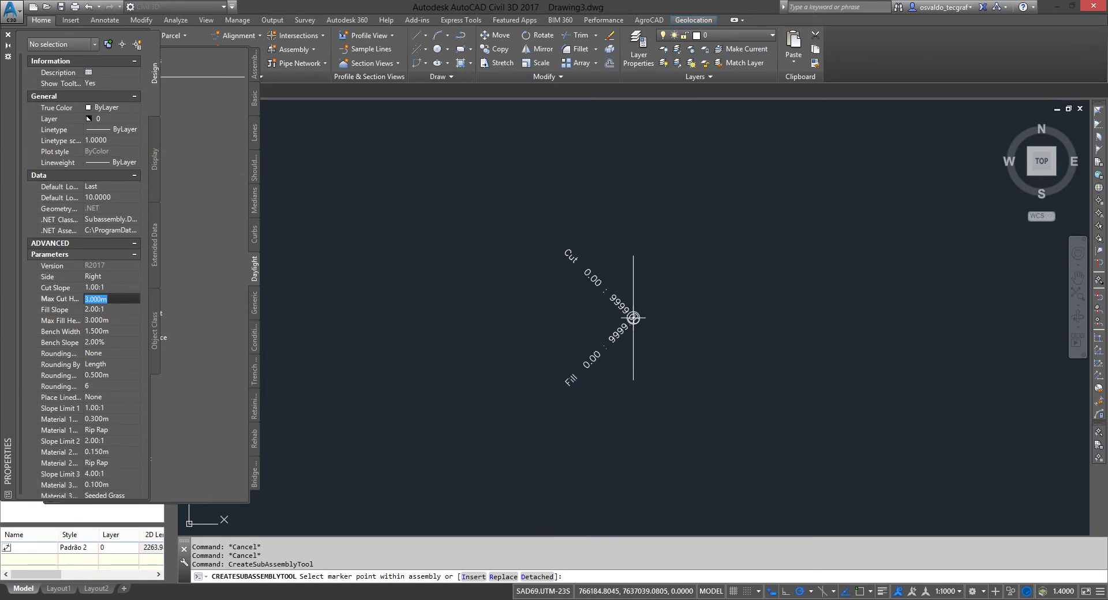
type("1")
type("5")
key("Tab")
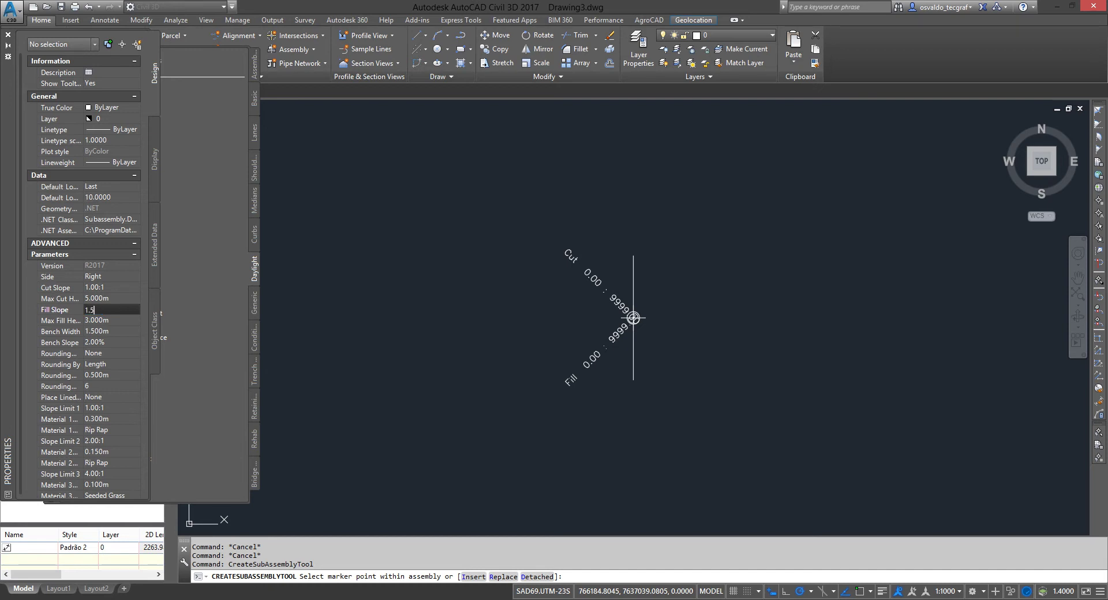
key("Tab")
key("Tab")
type("3.5")
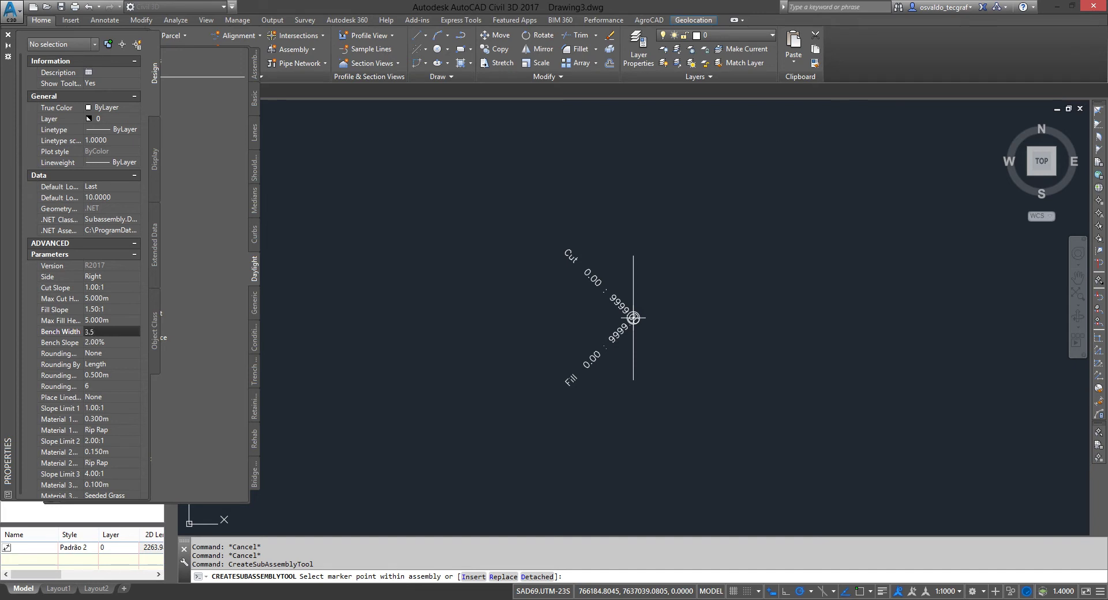
key("Tab")
type("-2")
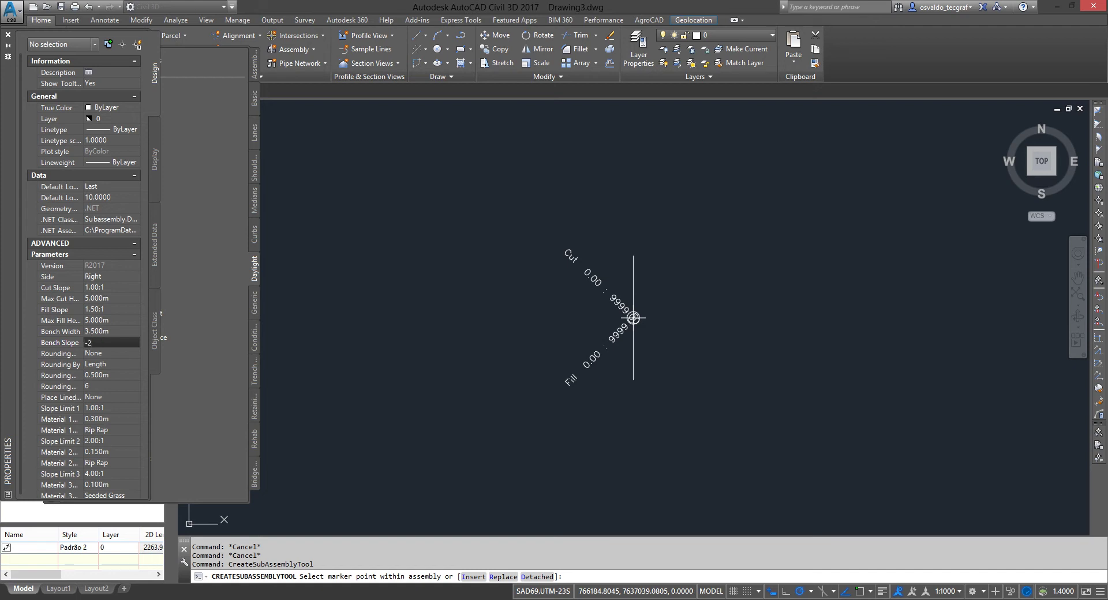
key("Tab")
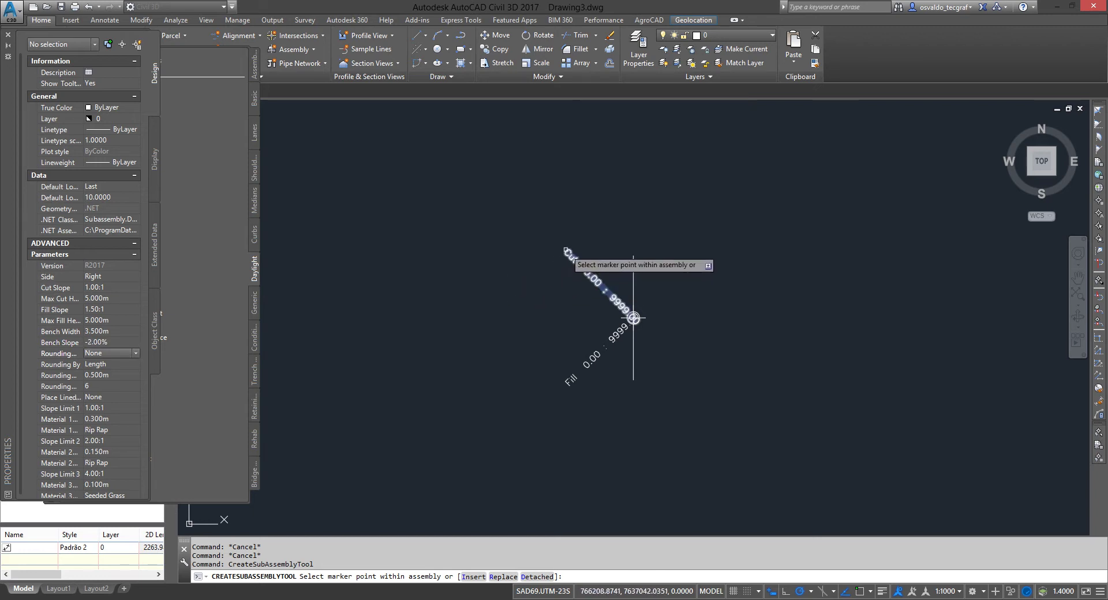
left_click(634, 318)
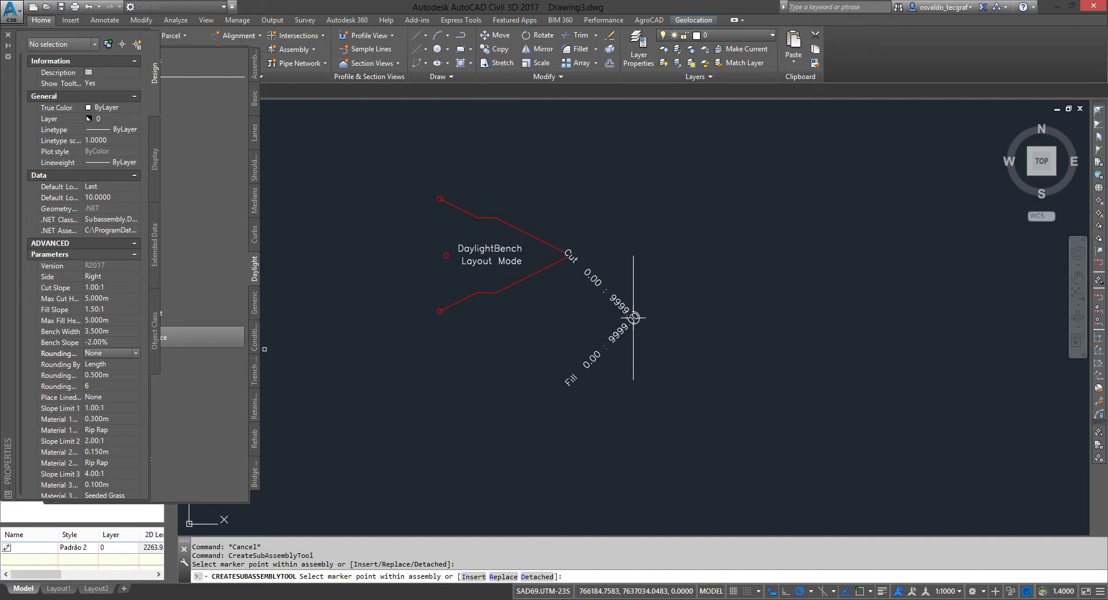
Change the bench slope to 2% and attach a second DaylightBench to the Fill branch.
left_click(95, 342)
type("2")
key("Tab")
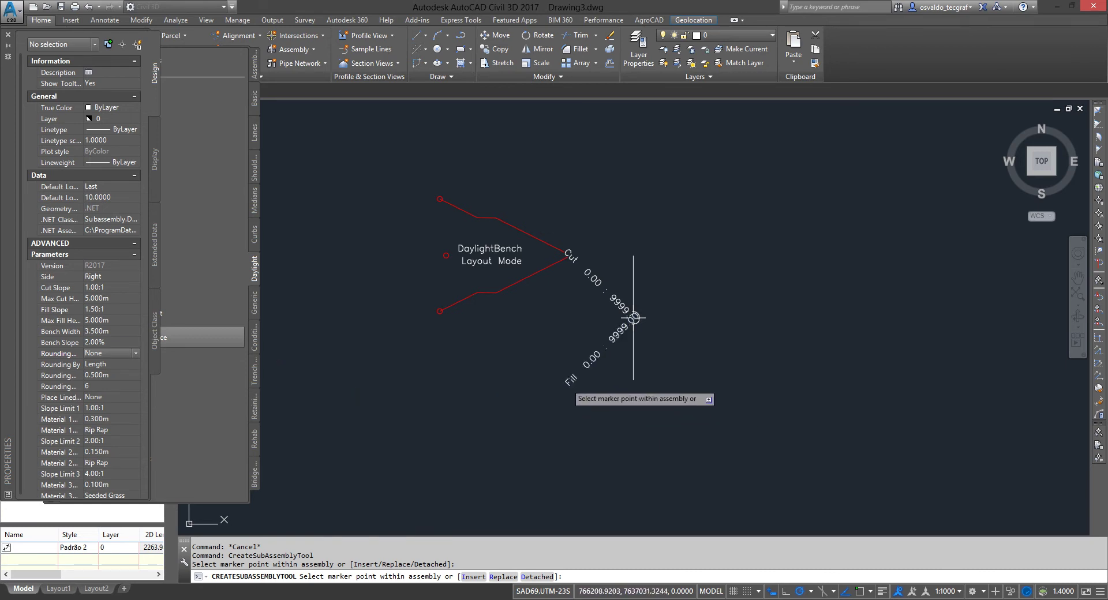
left_click(570, 391)
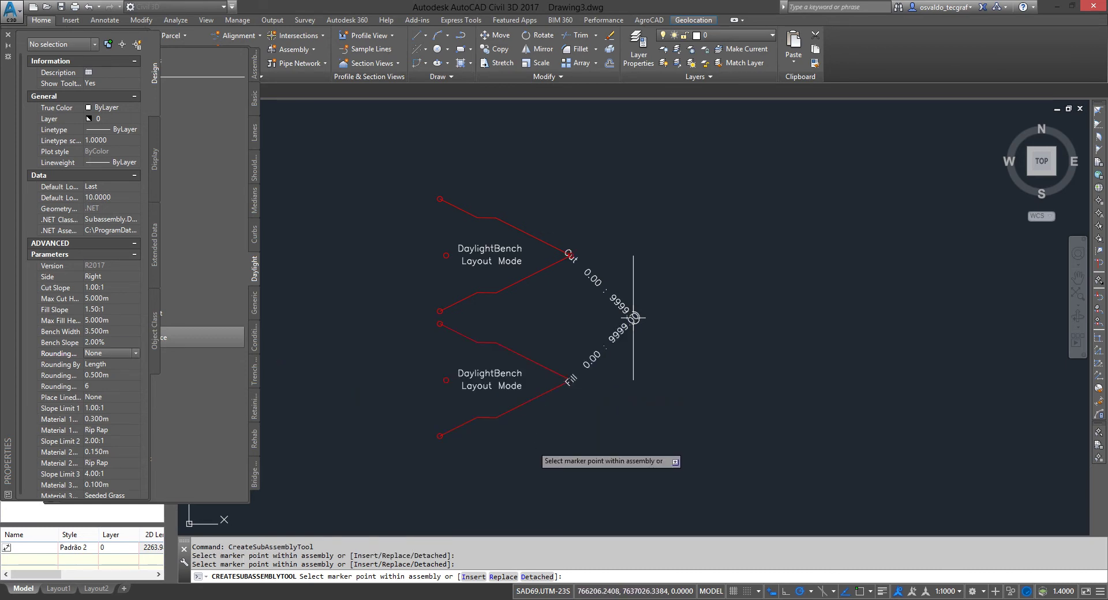
key("Escape")
scroll(658, 364, "down", 5)
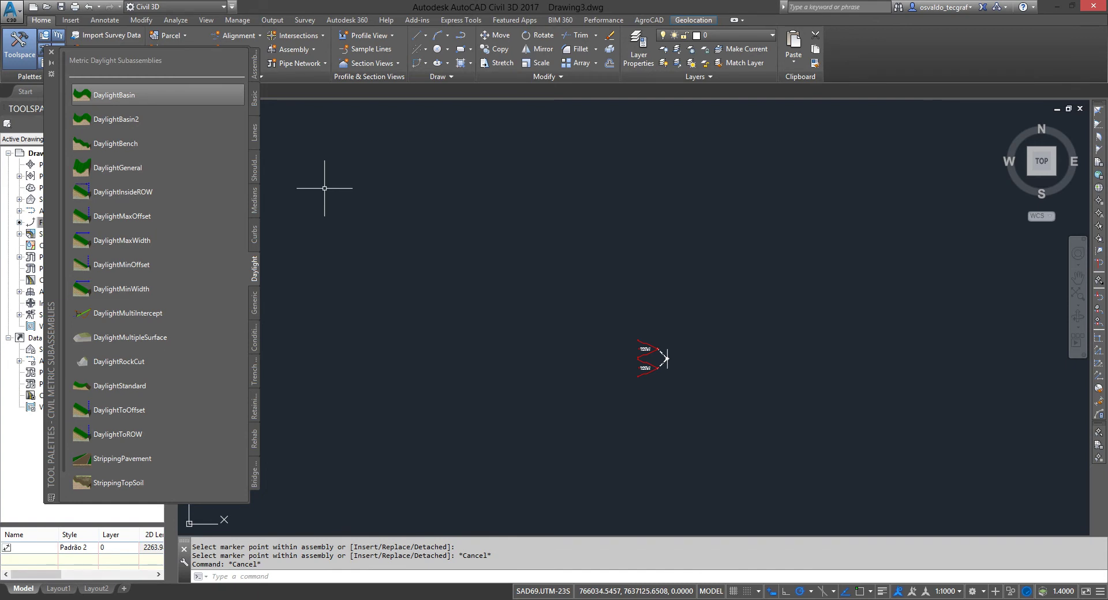
scroll(670, 358, "up", 5)
scroll(670, 364, "up", 2)
scroll(664, 358, "up", 1)
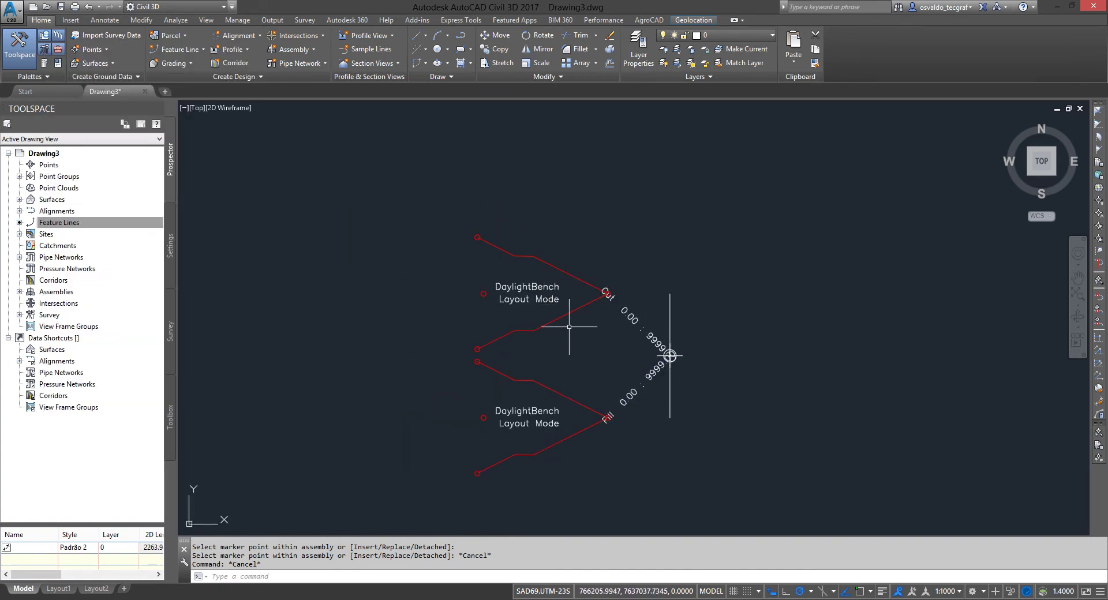
Start a corridor with a feature line baseline and no site, picking the feature line from the drawing.
scroll(730, 227, "down", 10)
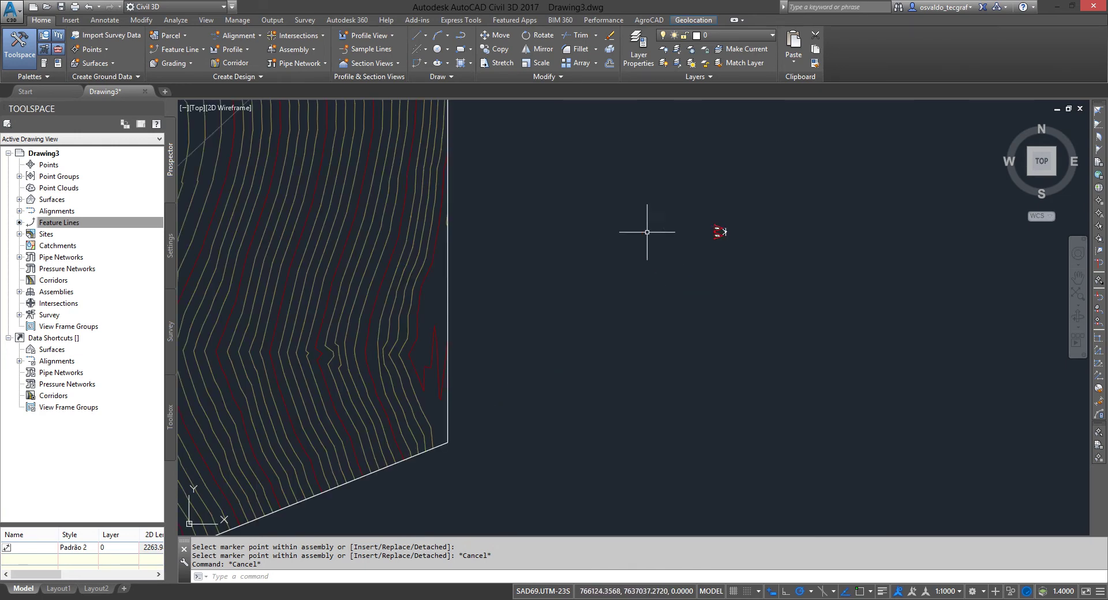
middle_click_drag(647, 232, 816, 329)
scroll(668, 341, "down", 2)
mouse_move(668, 342)
middle_mouse_down()
mouse_move(644, 396)
mouse_move(620, 402)
middle_mouse_up()
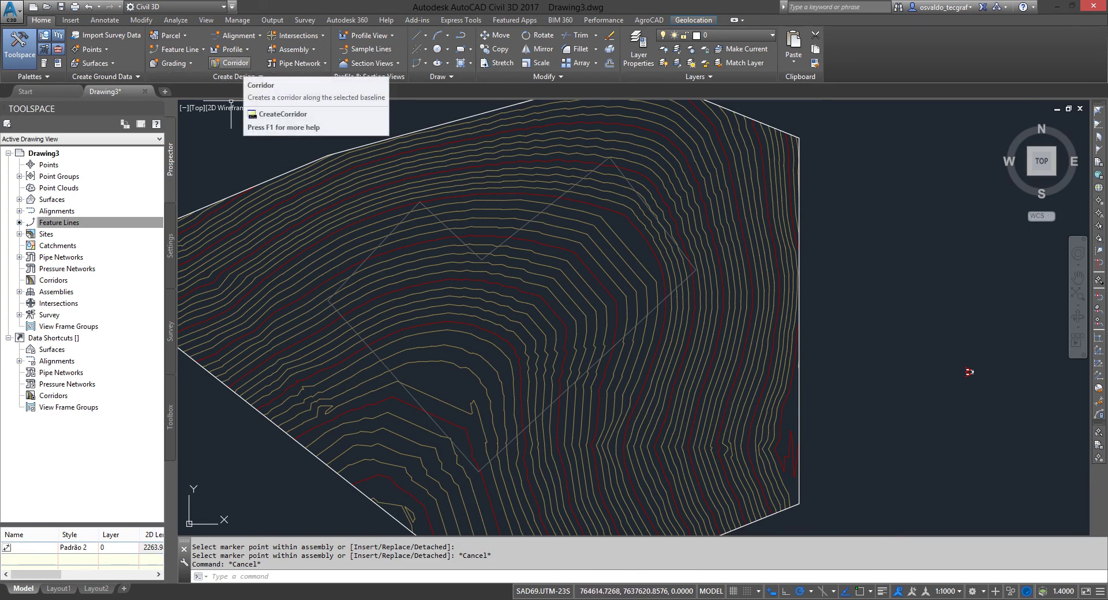
left_click(231, 62)
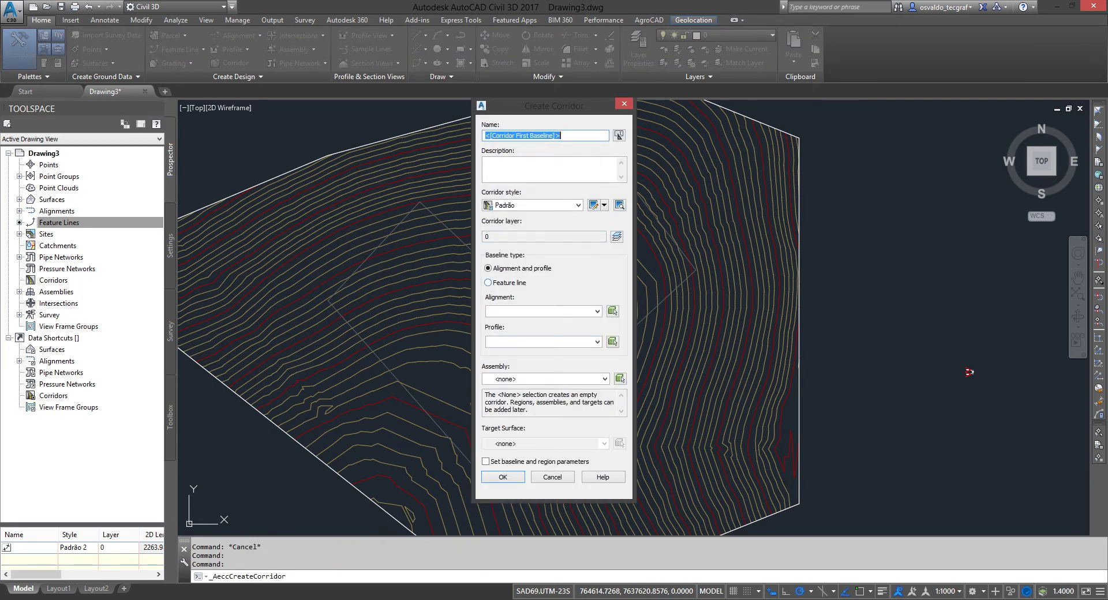
left_click(488, 283)
left_click(542, 311)
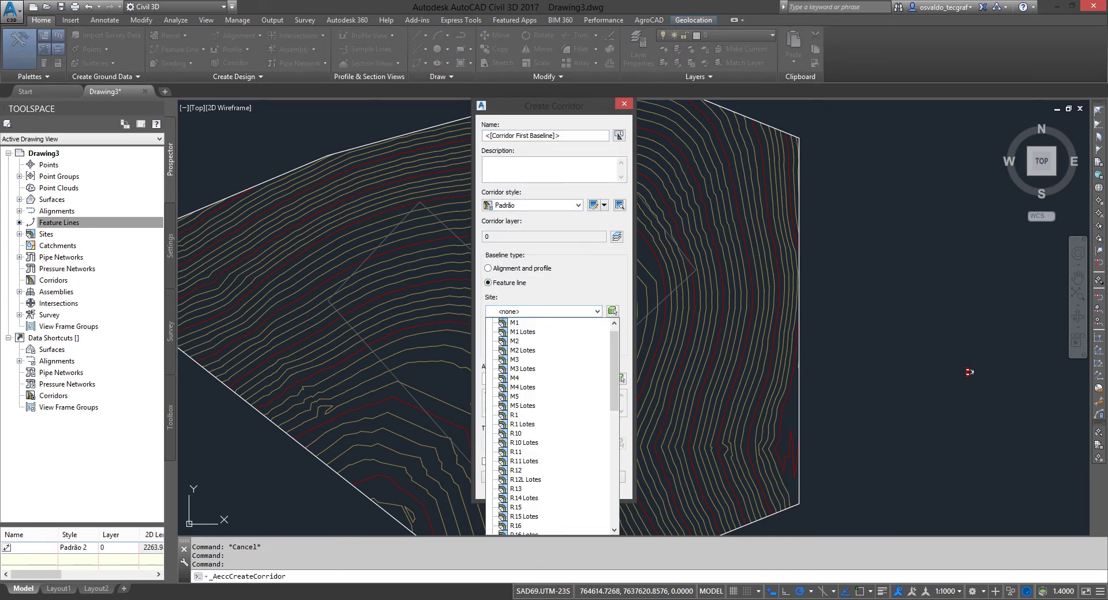
left_click(508, 322)
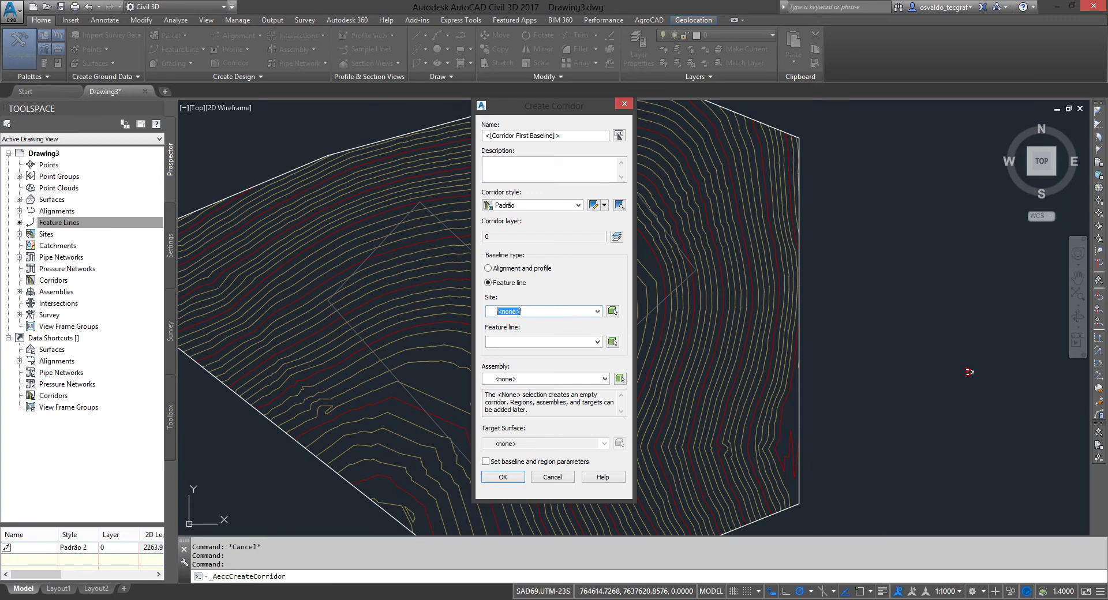
left_click(543, 342)
left_click(612, 342)
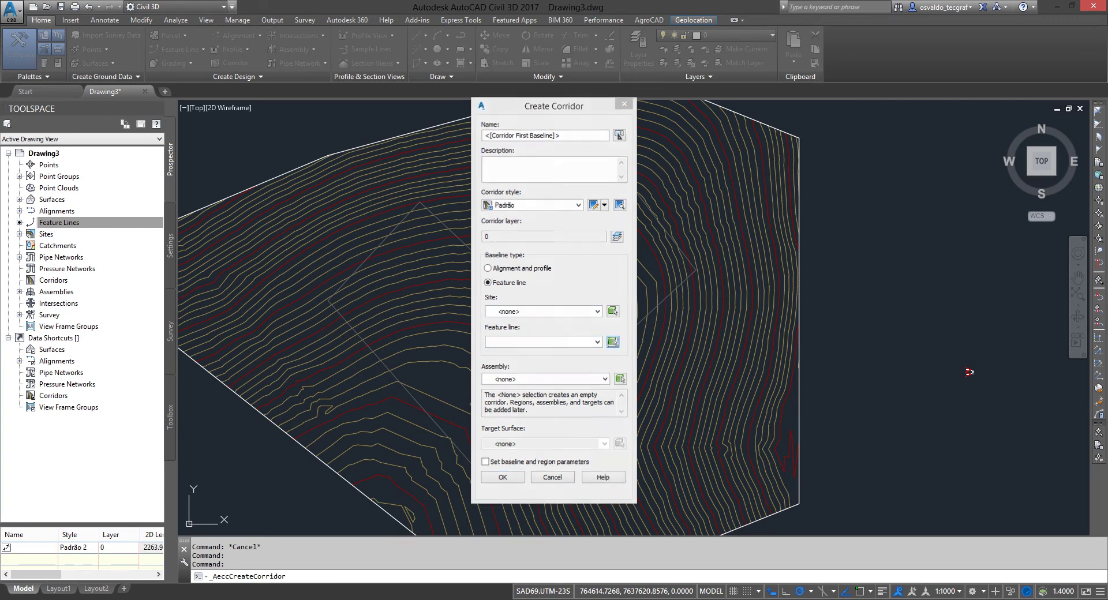
left_click(469, 236)
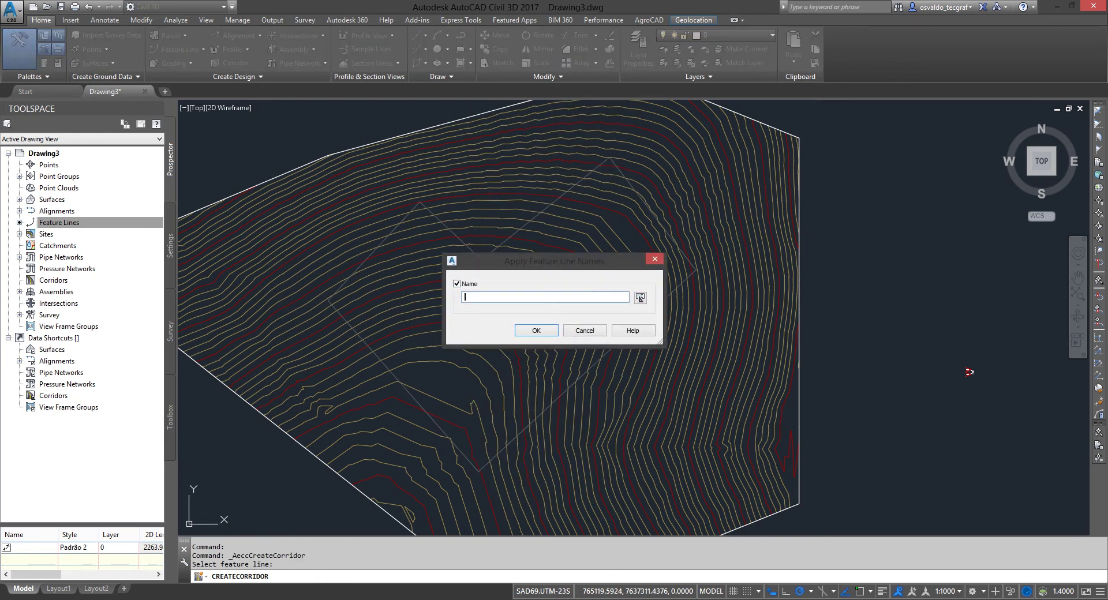
Name the picked feature line BORDA.
key("Caps_Lock")
type("l")
key("BackSpace")
key("Caps_Lock")
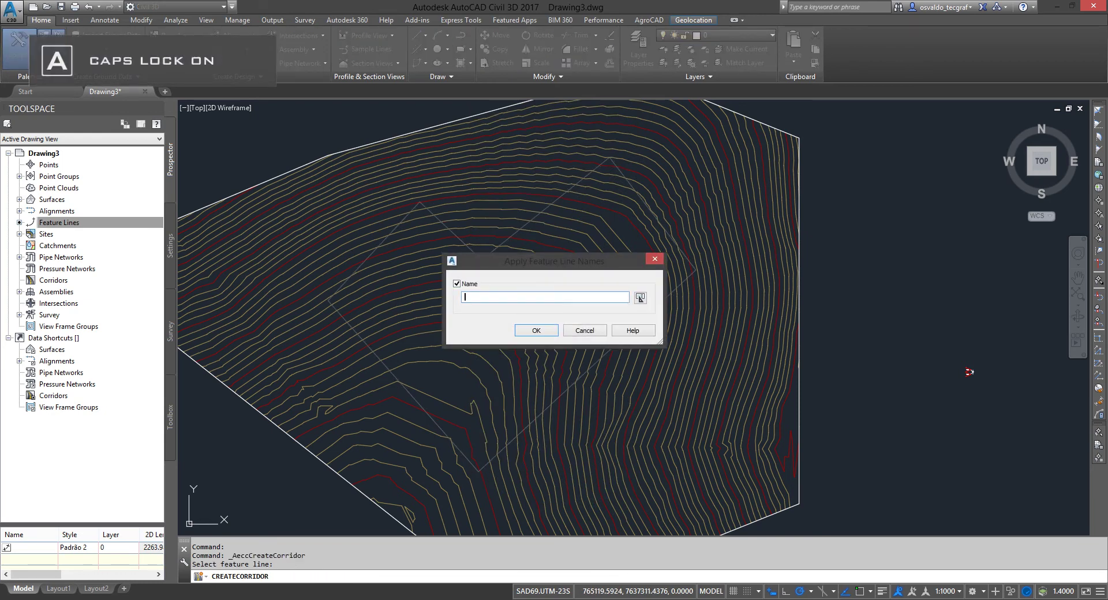
key("Return")
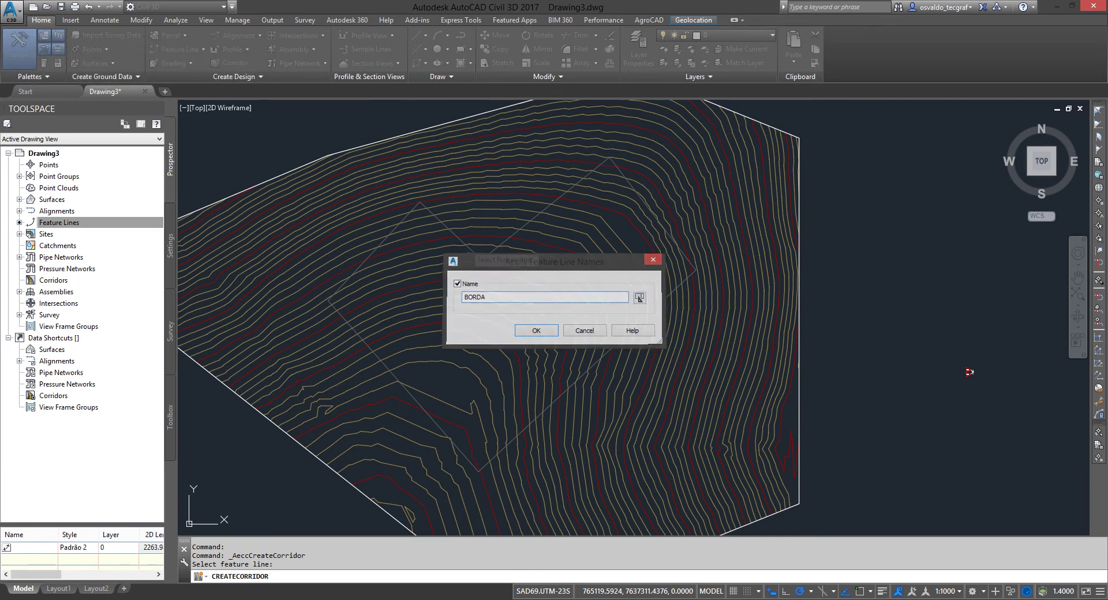
Set the corridor assembly to Seção Tipo Eixo - (3) and the target surface to Terreno.
key("F4")
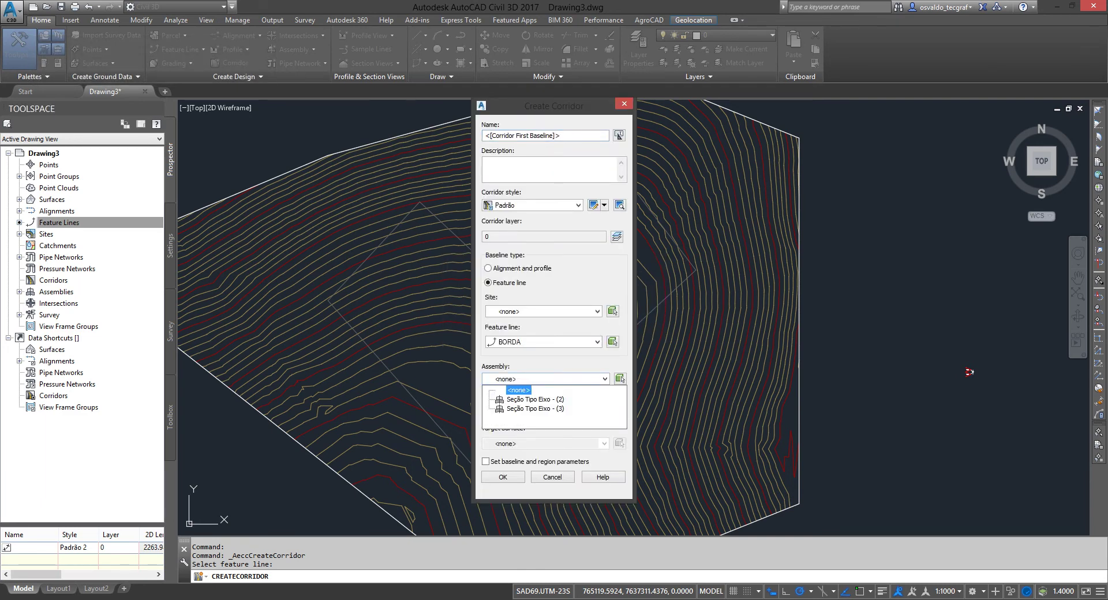
key("Down")
key("Escape")
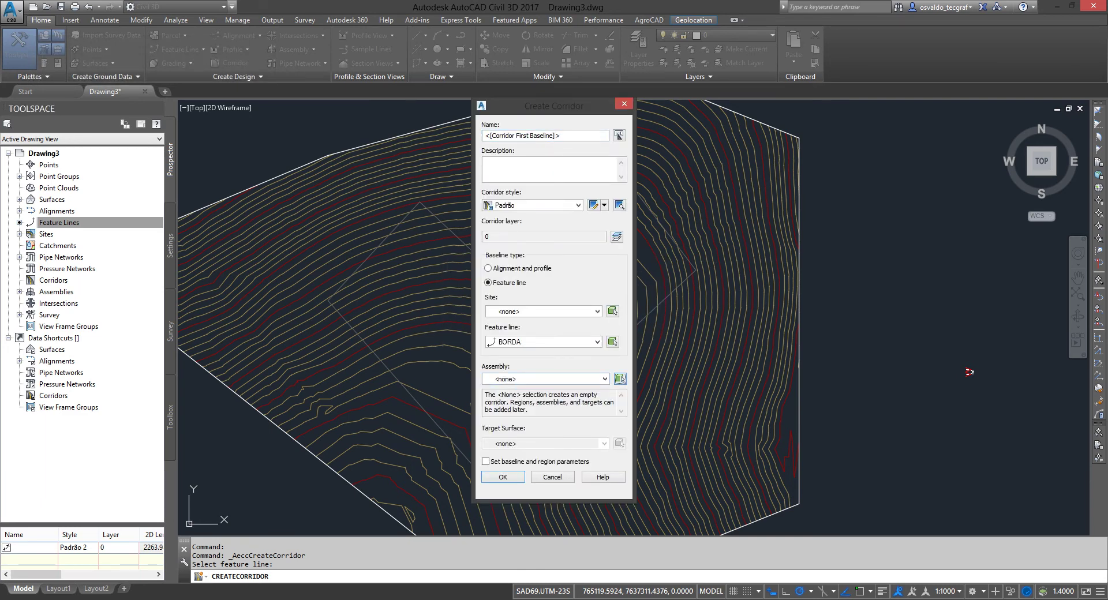
key("Tab")
key("space")
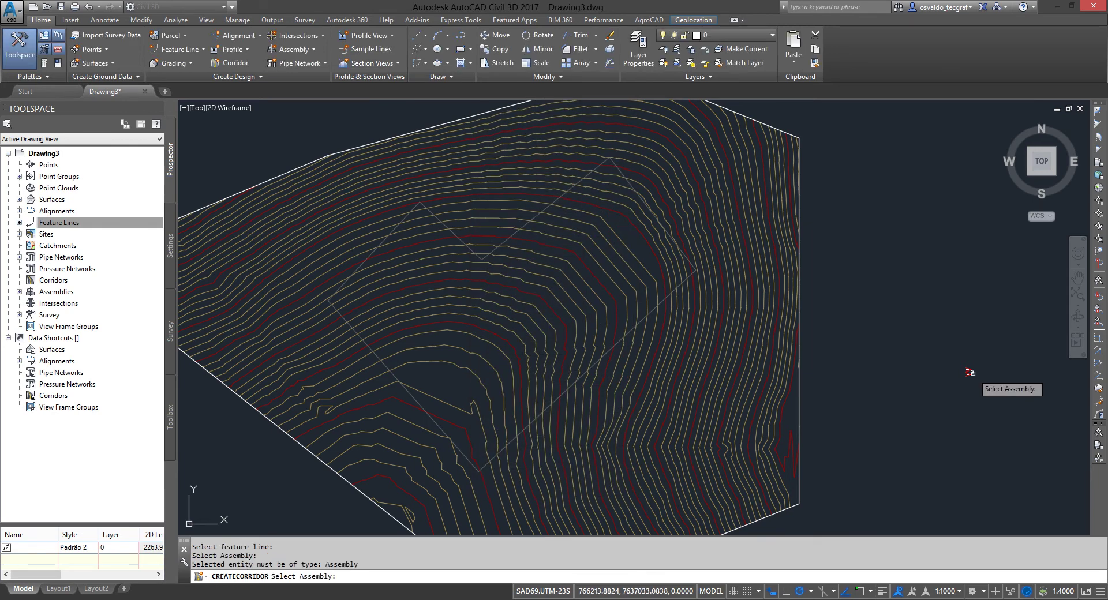
left_click(970, 372)
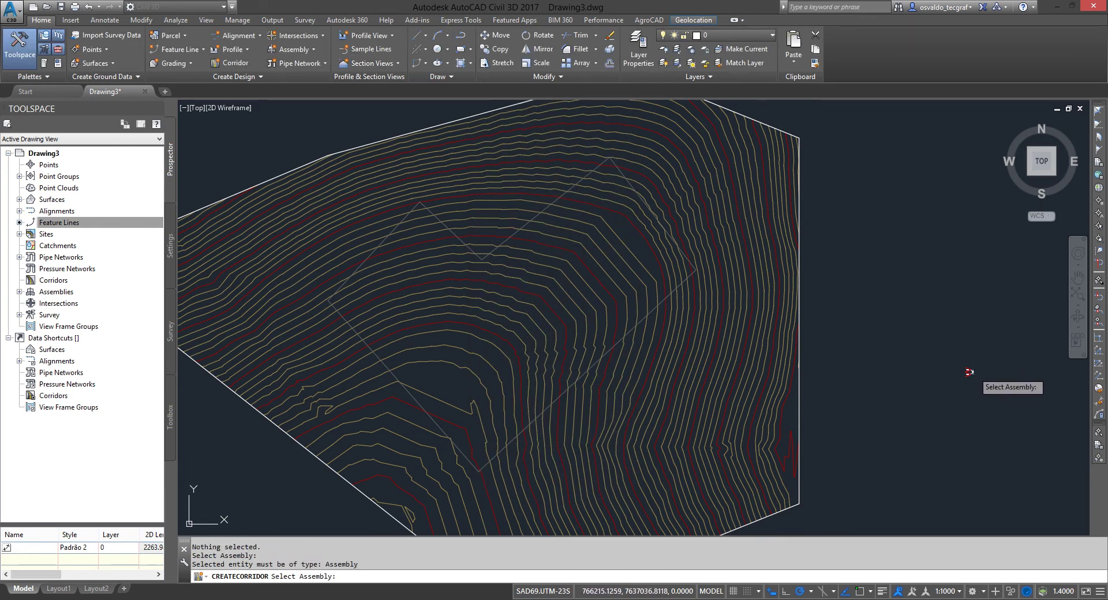
key("Return")
left_click(604, 379)
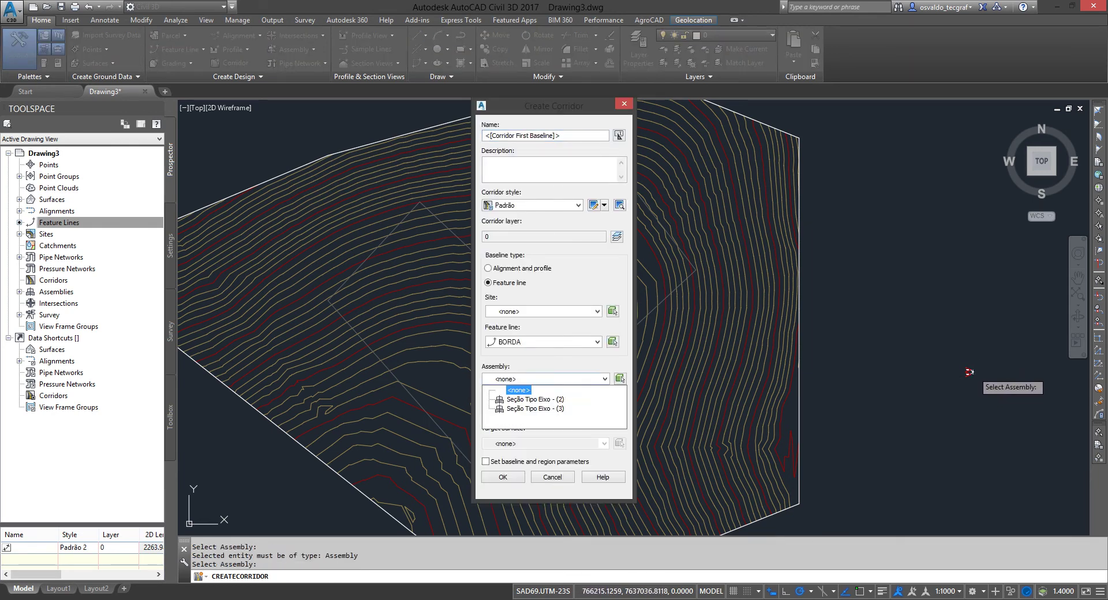
left_click(522, 402)
left_click(605, 443)
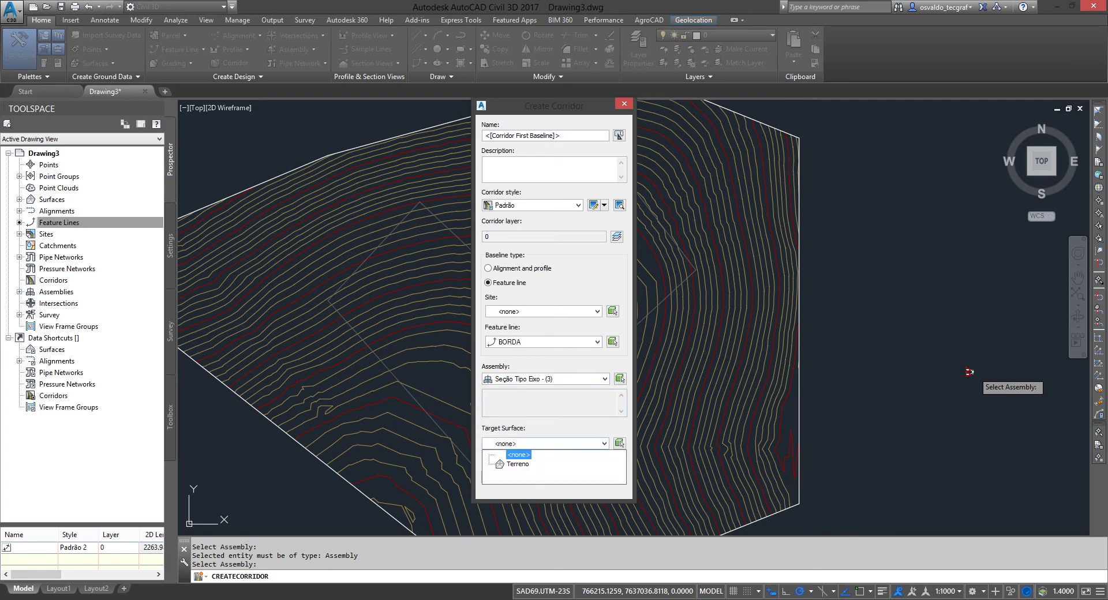
left_click(513, 462)
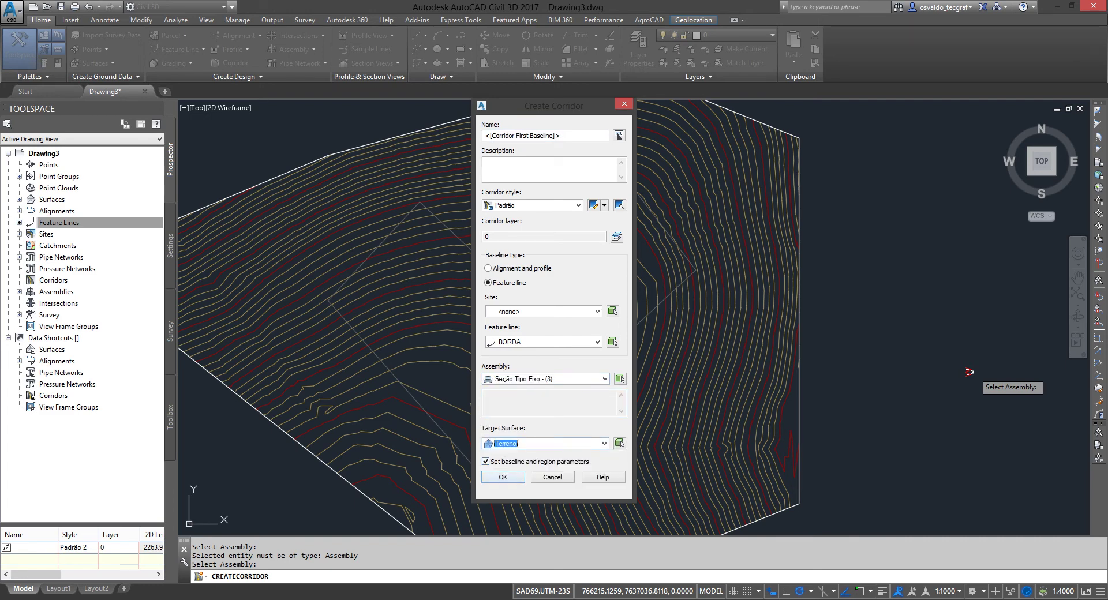
key("Return")
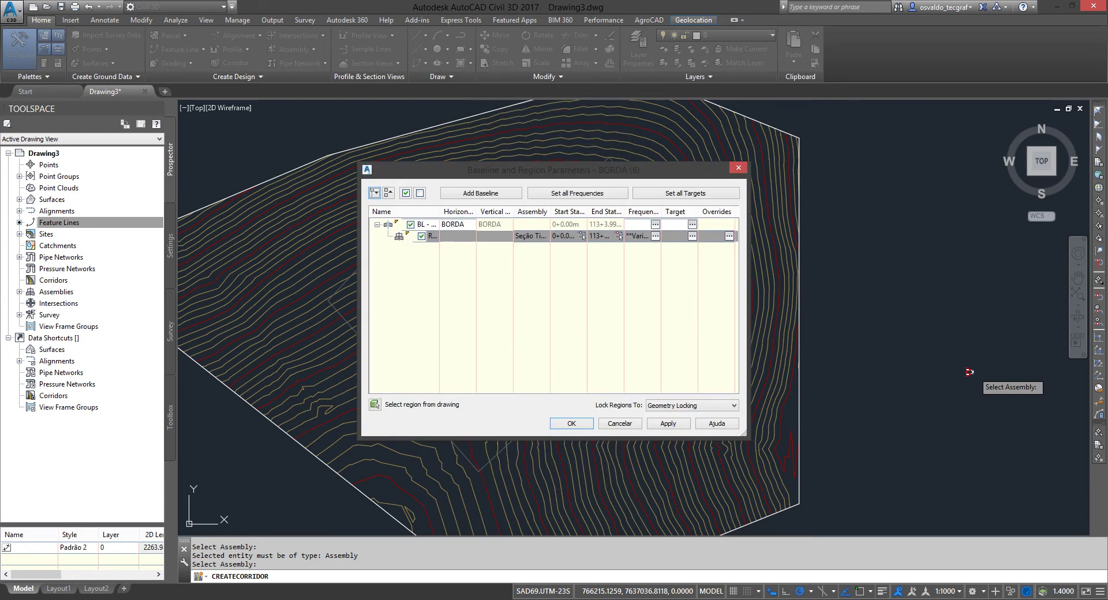
Cancel the corridor creation and select the BORDA feature line.
left_click(578, 193)
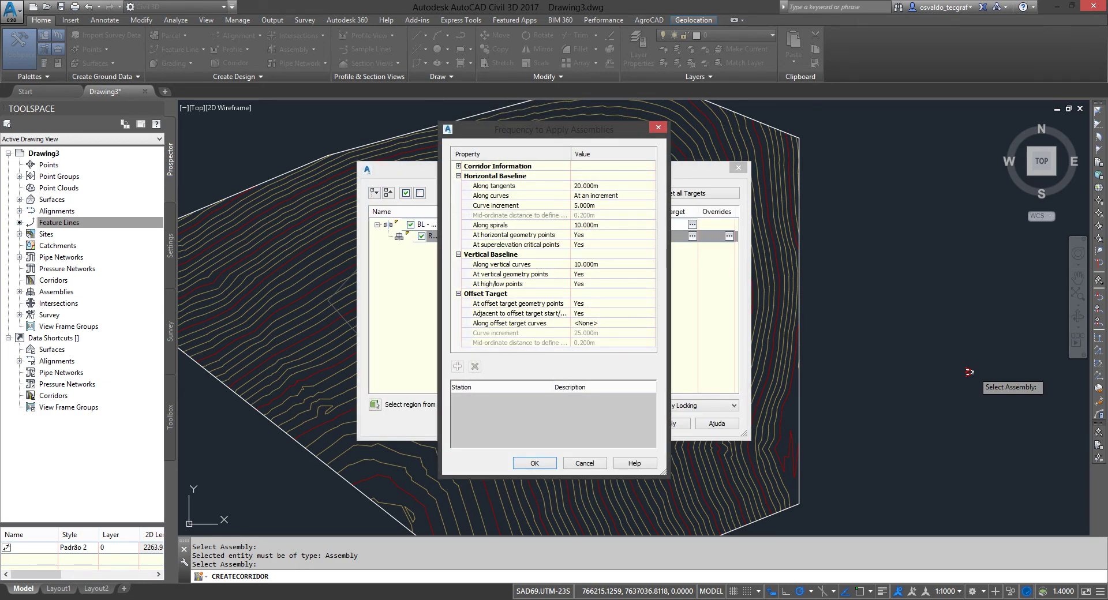
key("Return")
key("Return")
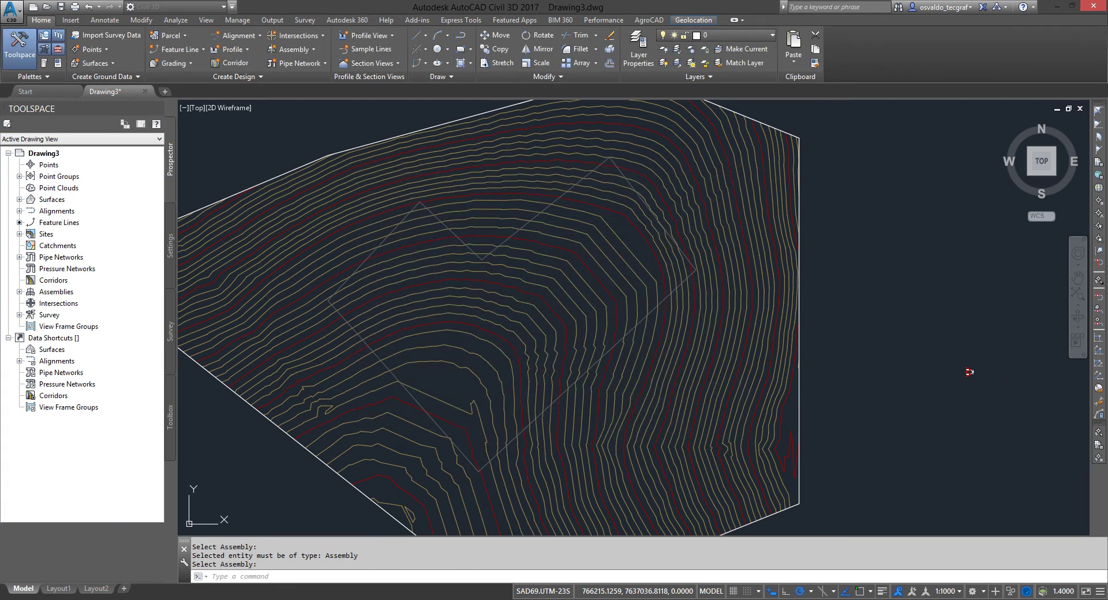
left_click(424, 205)
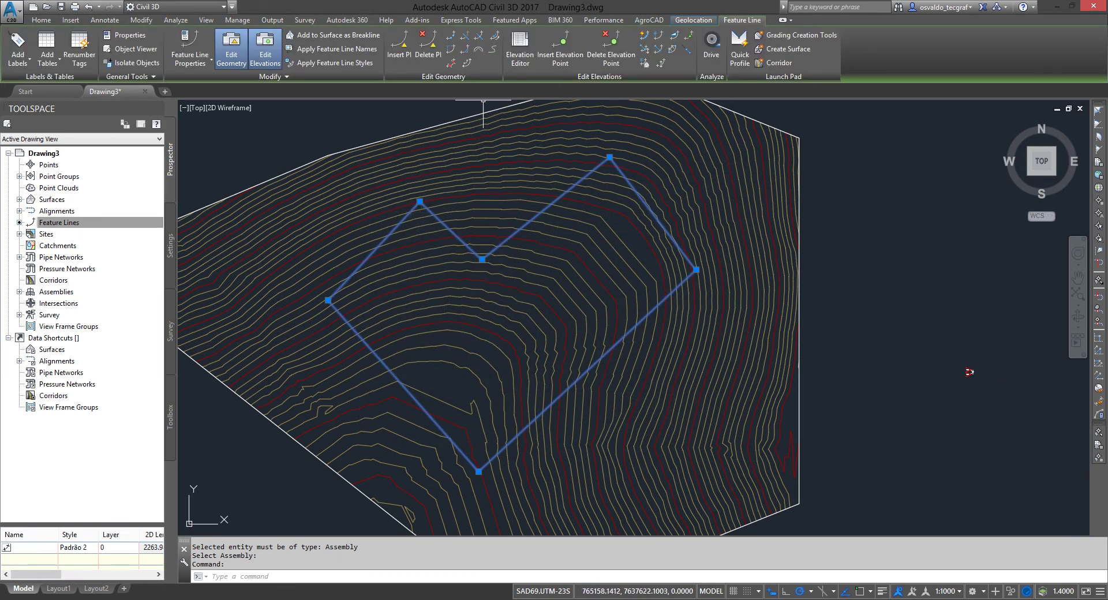
Abandon the feature-line Fillet command and launch Create Corridor again.
left_click(465, 49)
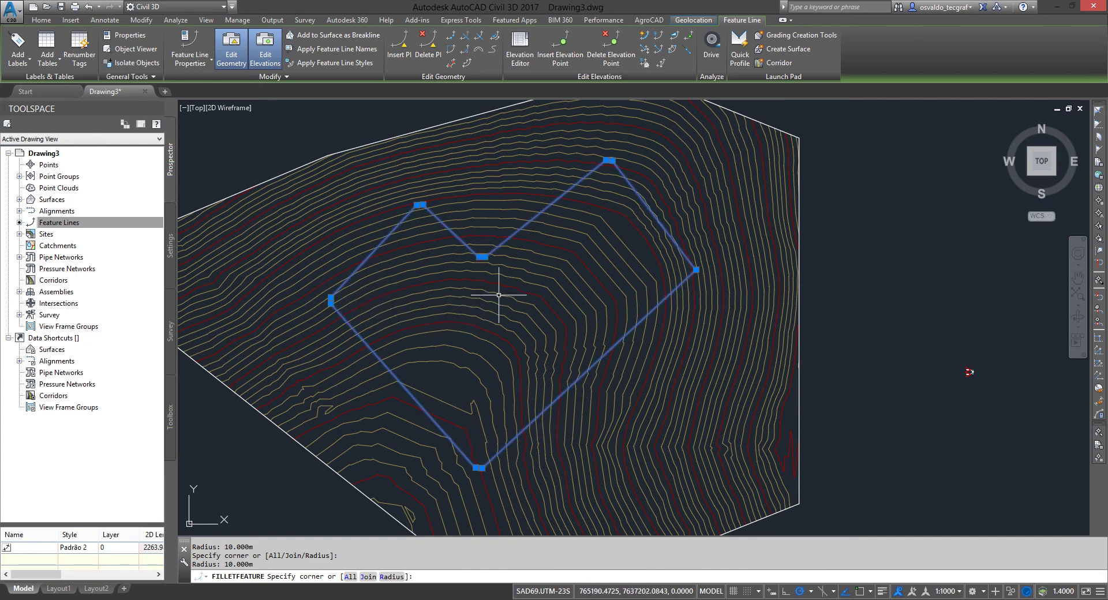
key("Escape")
key("Escape")
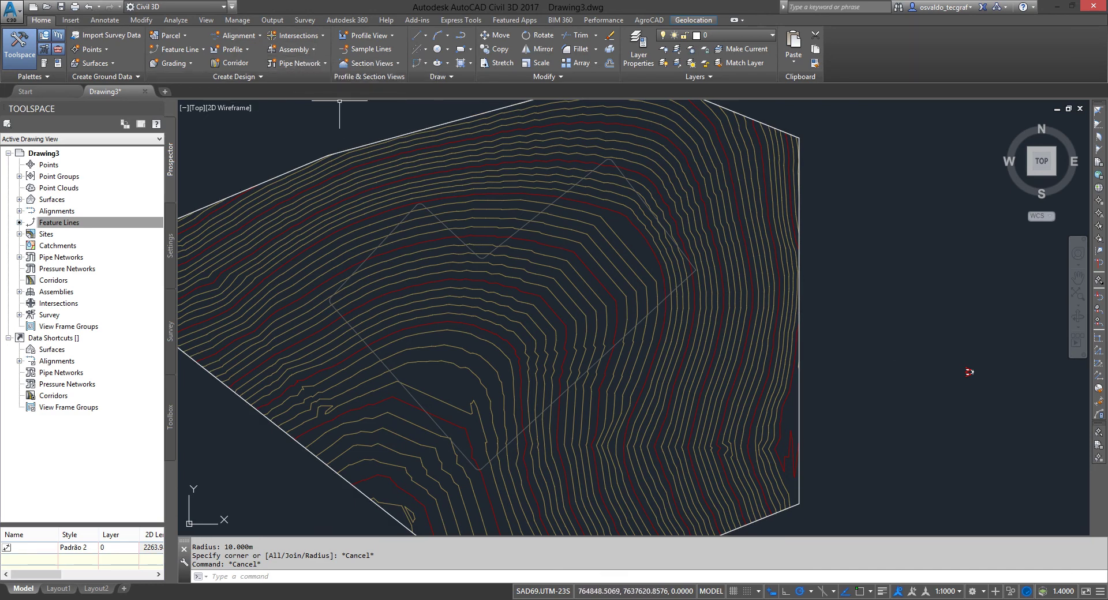
left_click(228, 63)
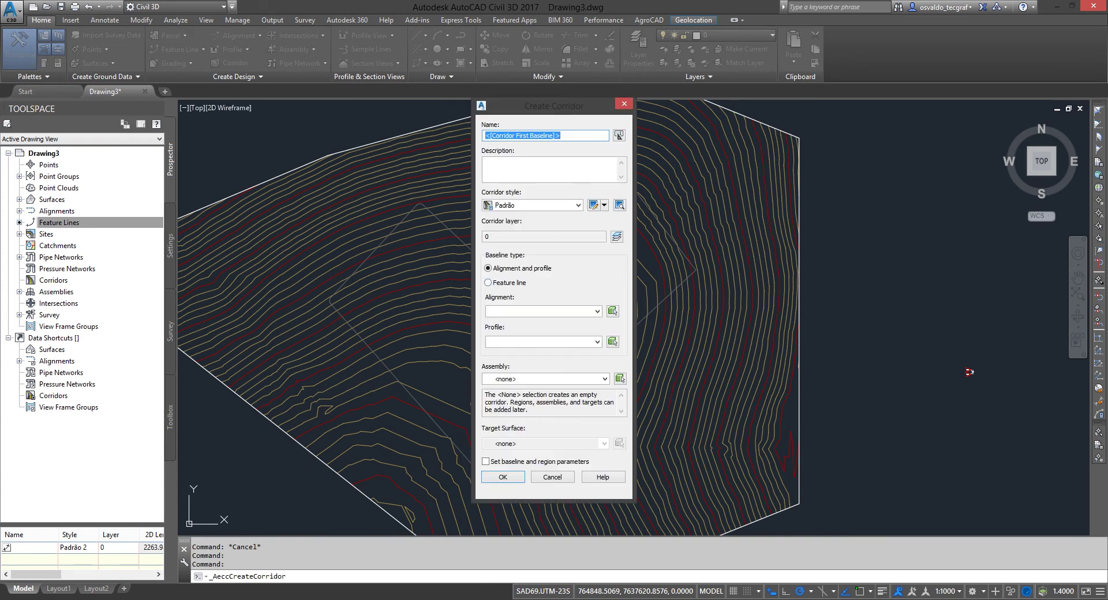
Base the corridor on the BORDA feature line, with the site left as None.
left_click(488, 282)
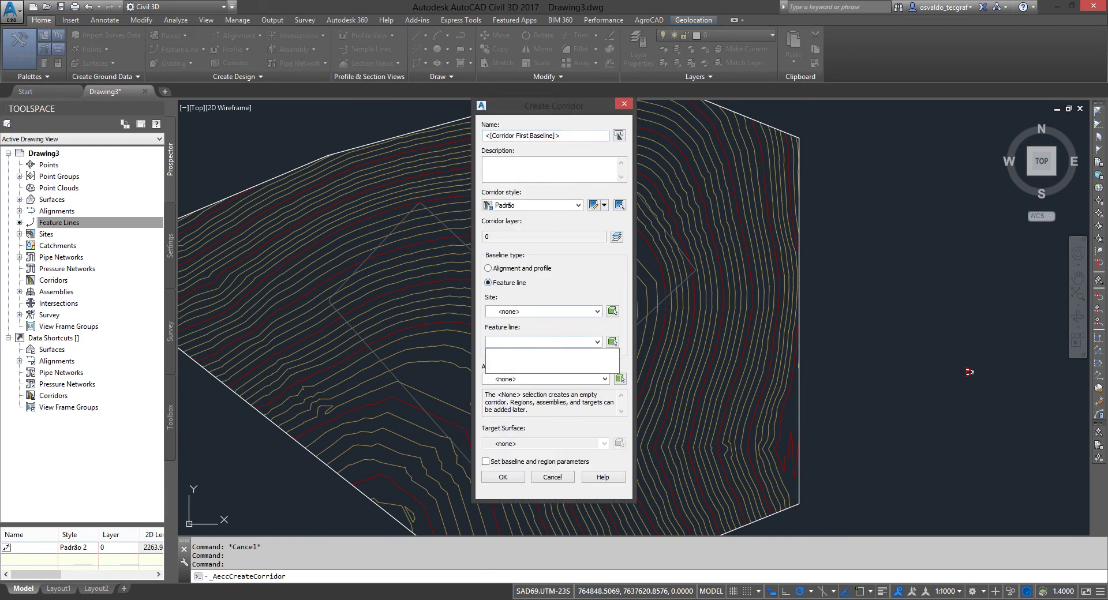
left_click(597, 311)
left_click(508, 321)
left_click(613, 341)
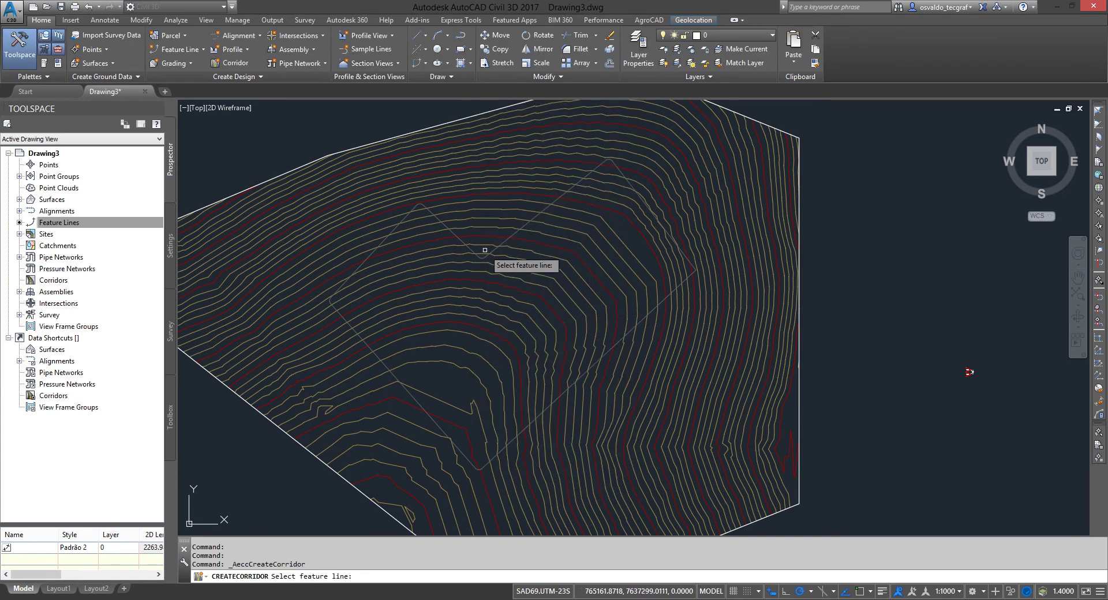
left_click(486, 258)
type("BORDA")
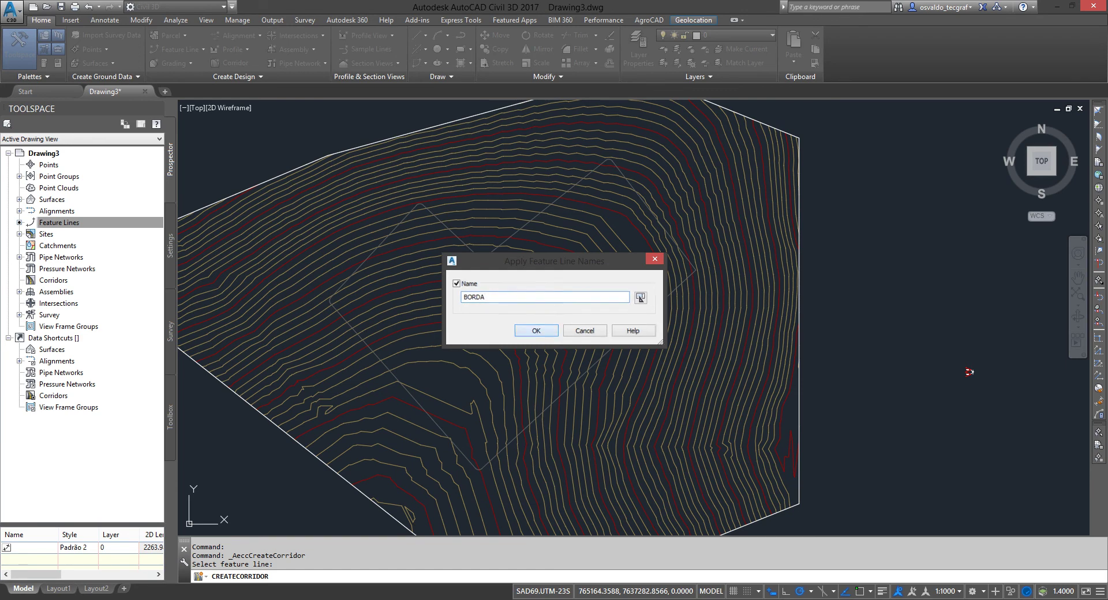
key("Return")
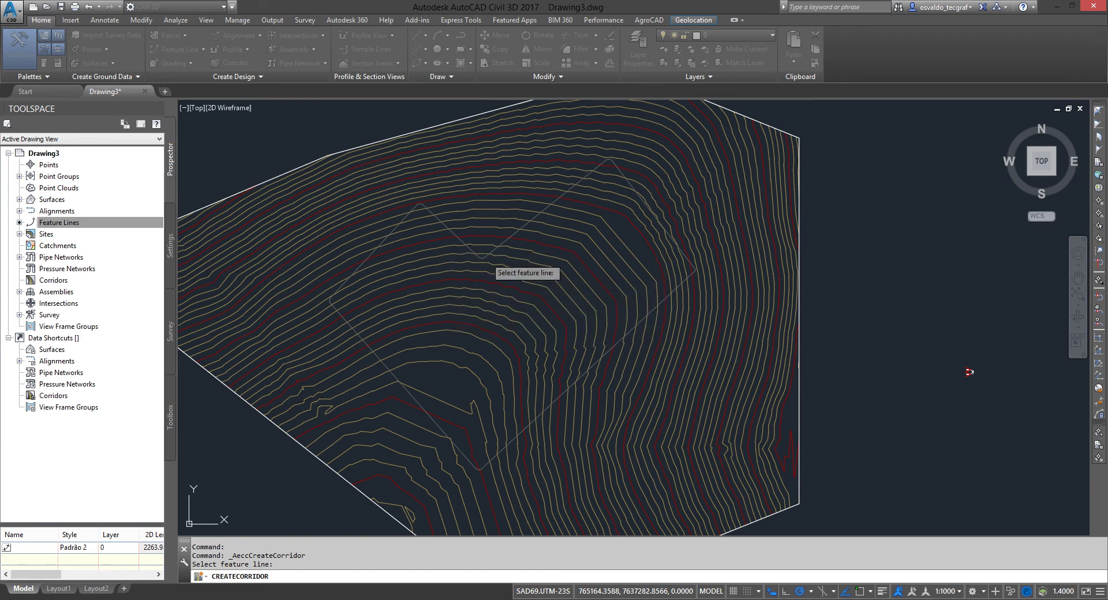
Use the Seção Tipo Eixo - (3) assembly targeting the Terreno surface, with baseline parameters editable.
left_click(605, 379)
left_click(535, 408)
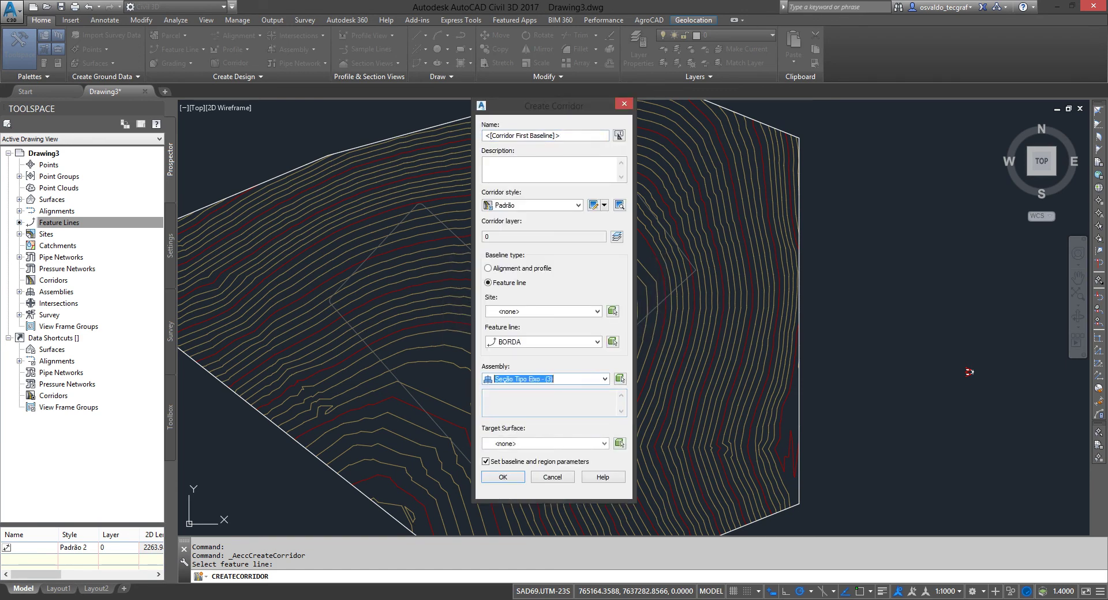
left_click(605, 443)
left_click(516, 464)
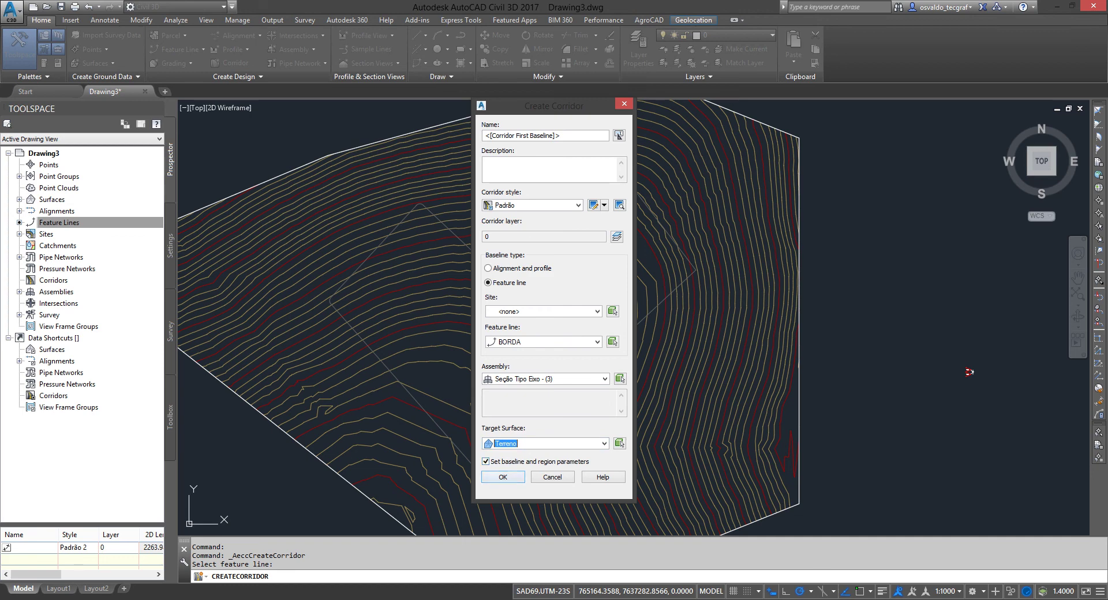
left_click(503, 477)
Set the curve increment to 1 for all regions and accept the baseline parameters.
left_click(655, 236)
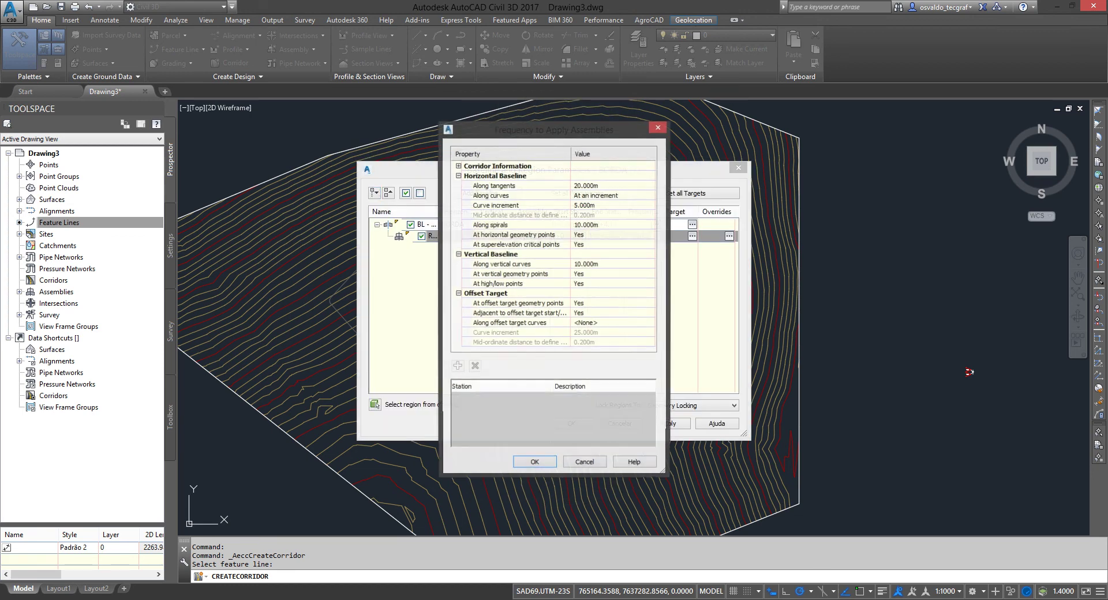
left_click(612, 205)
type("1")
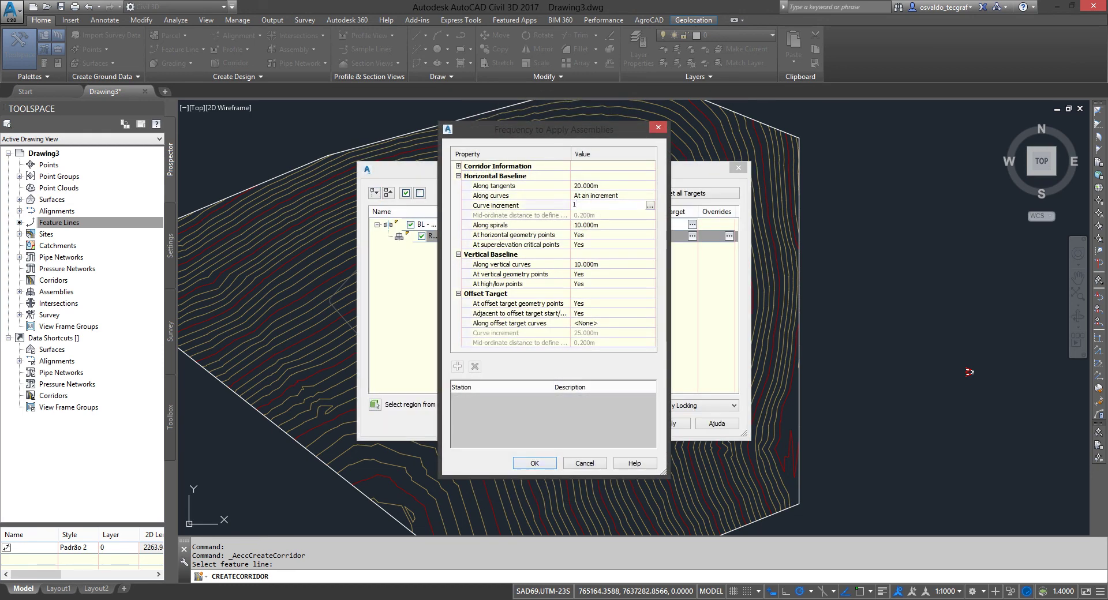
key("Return")
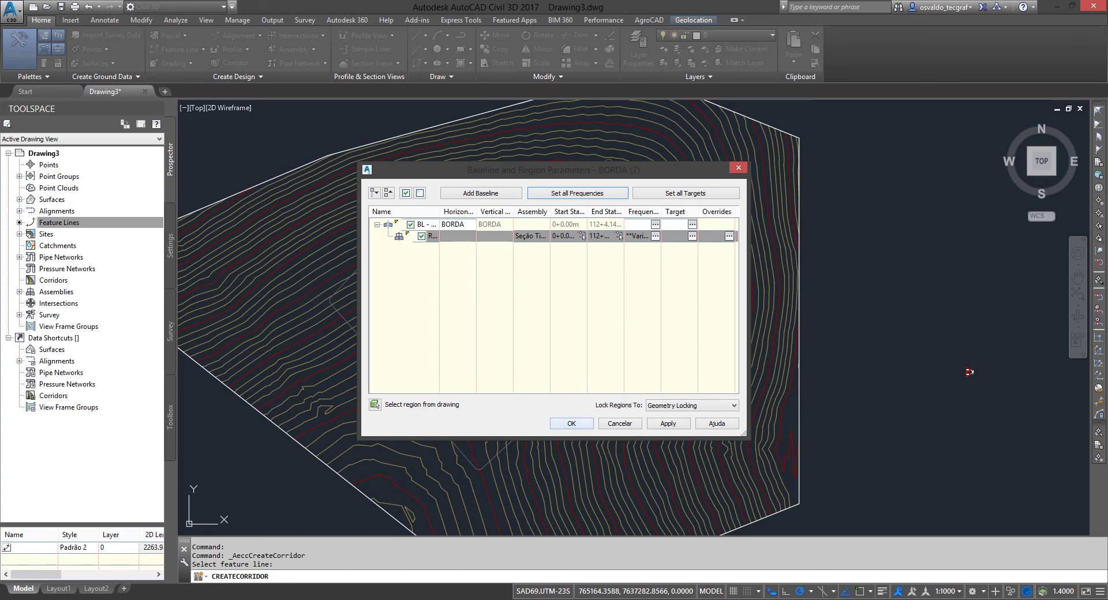
key("Return")
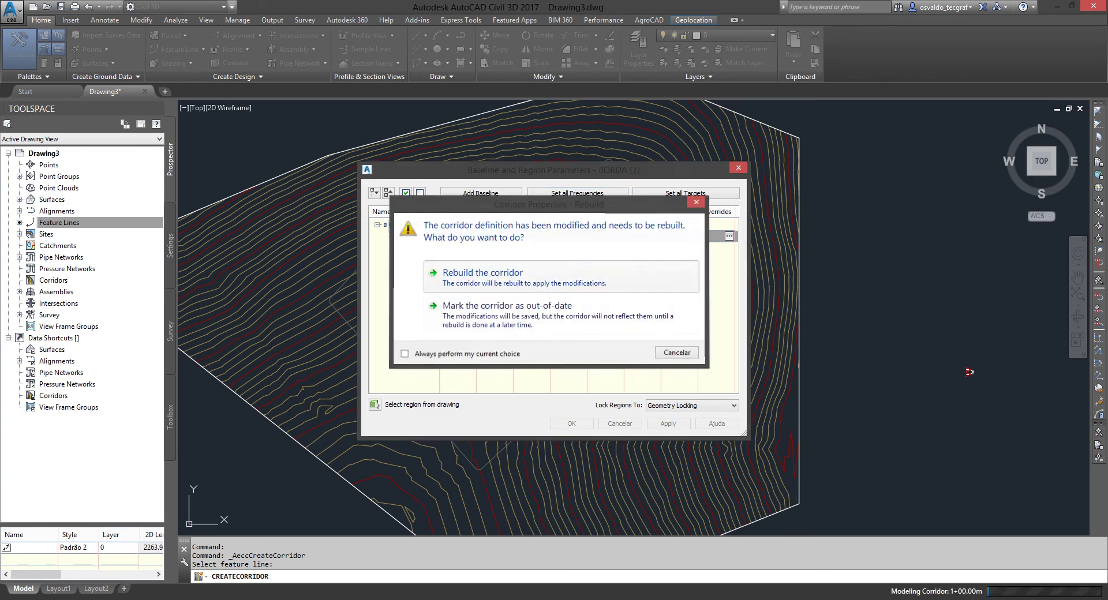
Rebuild corridor BORDA (7) and give it the Padrão code set style via its properties.
left_click(520, 277)
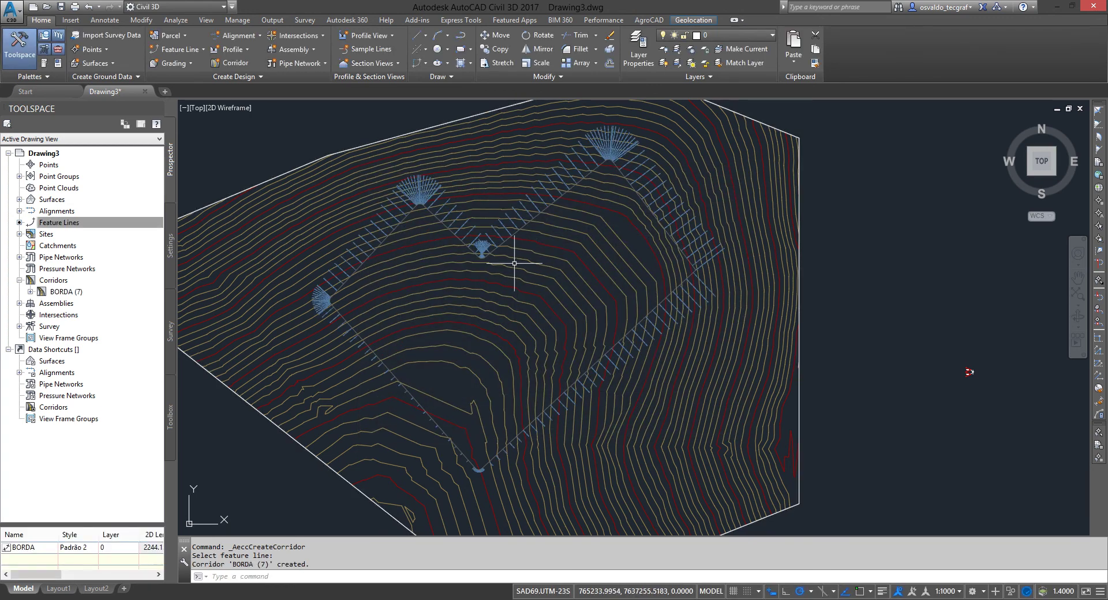
left_click(442, 192)
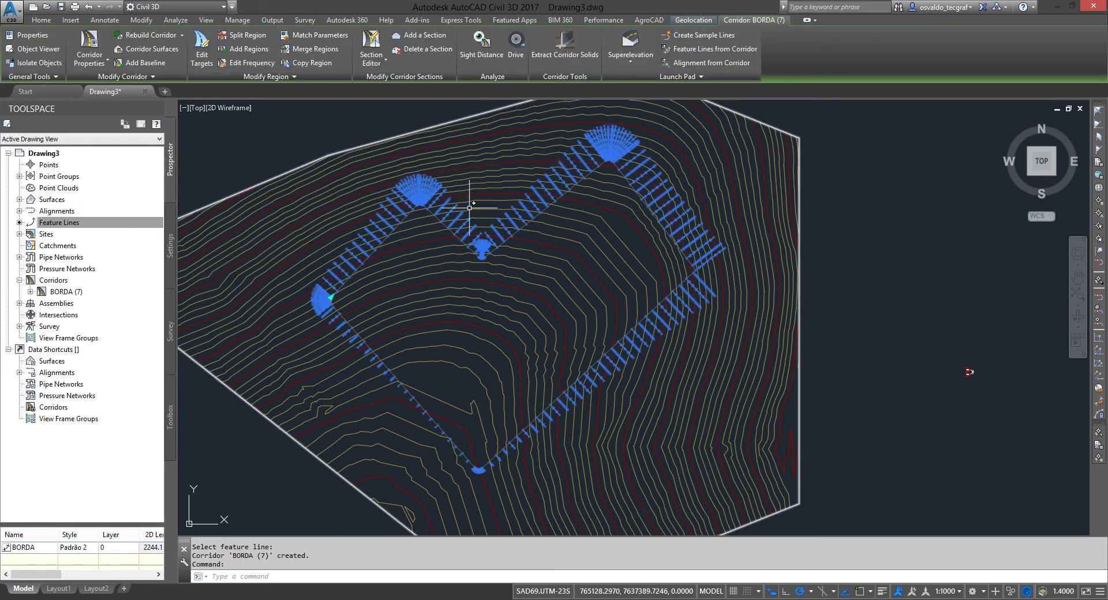
type("mo")
key("Return")
left_click(110, 220)
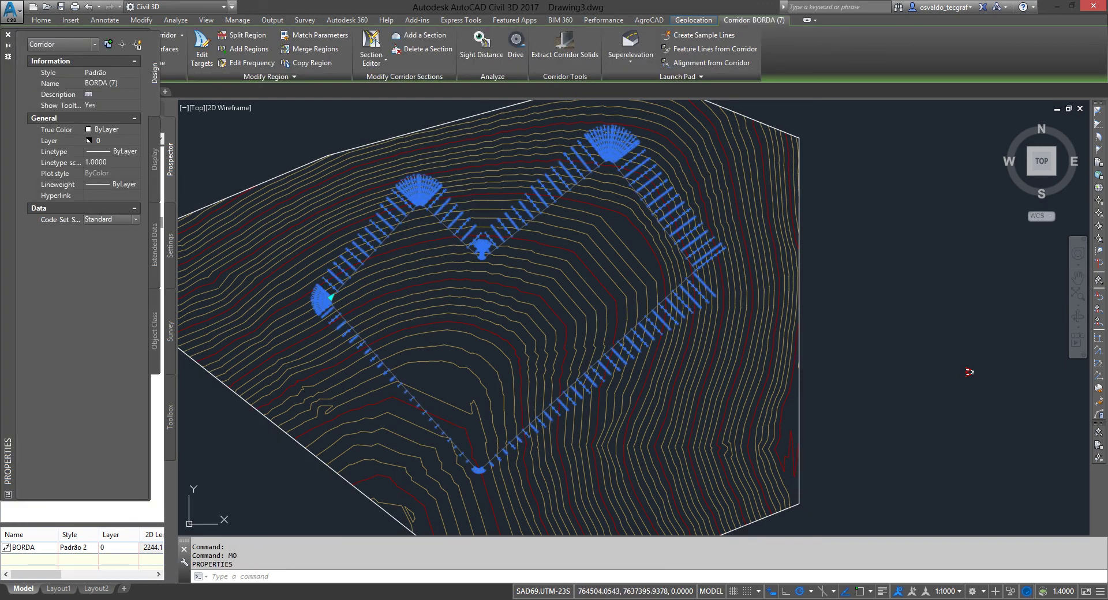
left_click(135, 219)
left_click(101, 284)
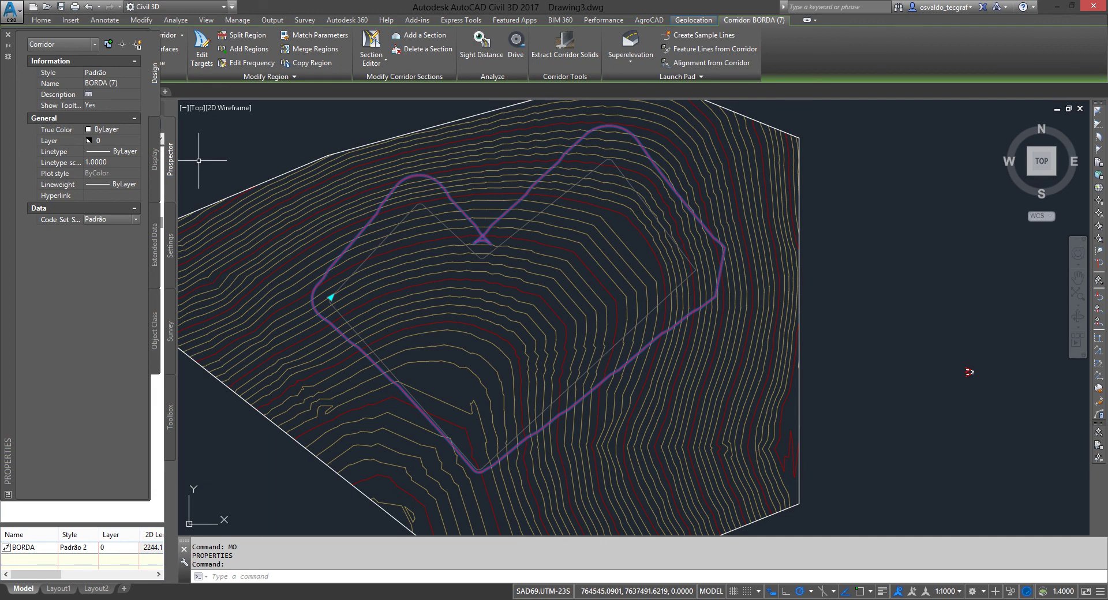
left_click(8, 35)
Reselect corridor BORDA (7), then clear the selection and zoom to inspect its daylight outline.
key("Escape")
key("Escape")
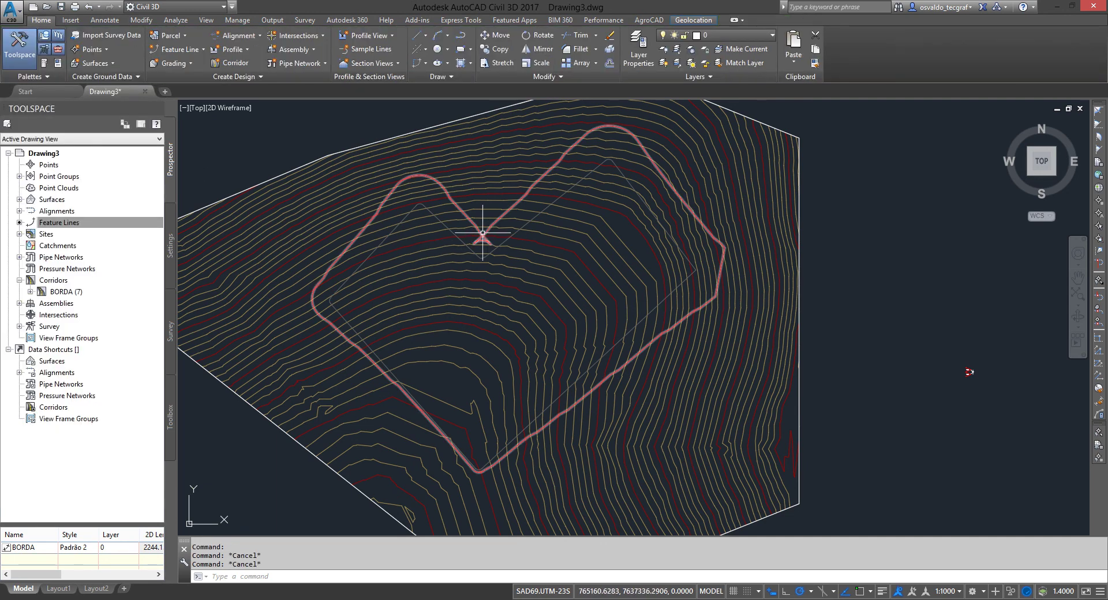
left_click(485, 235)
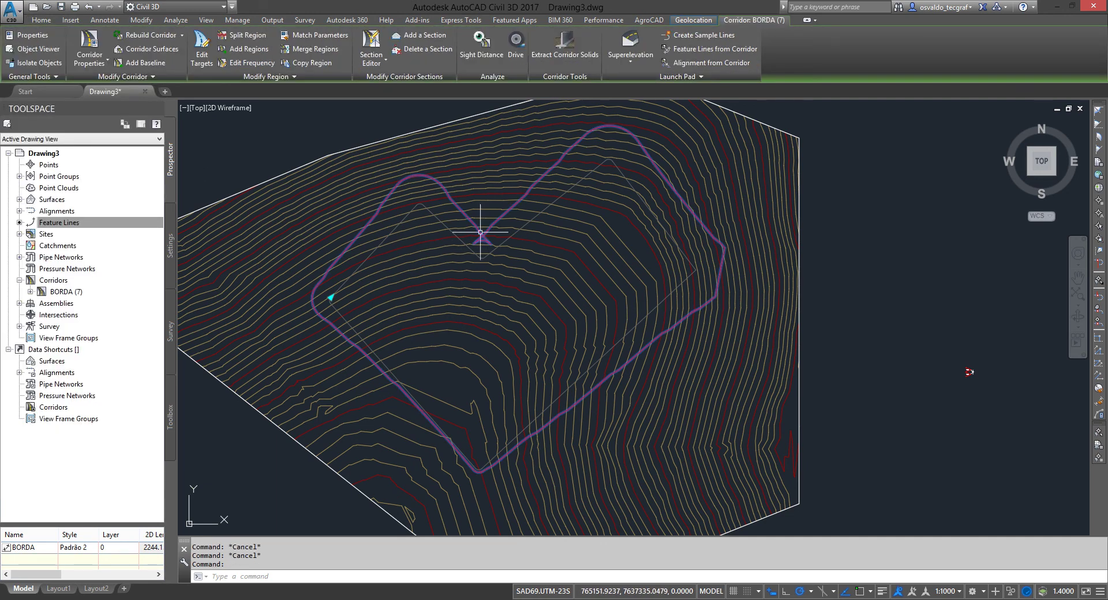
key("Escape")
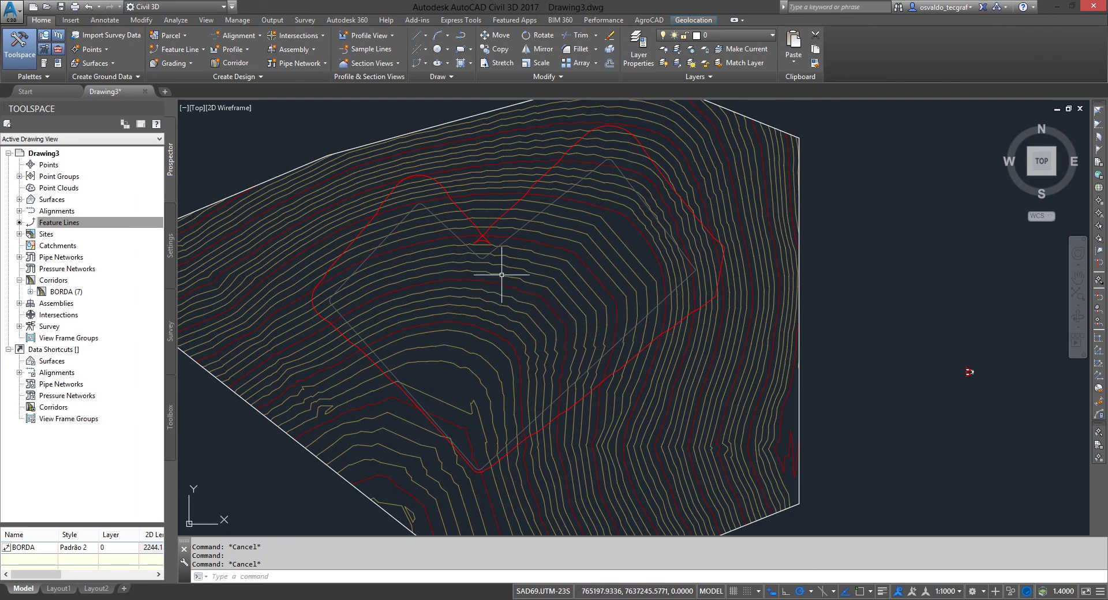
scroll(493, 262, "up", 5)
scroll(502, 251, "down", 5)
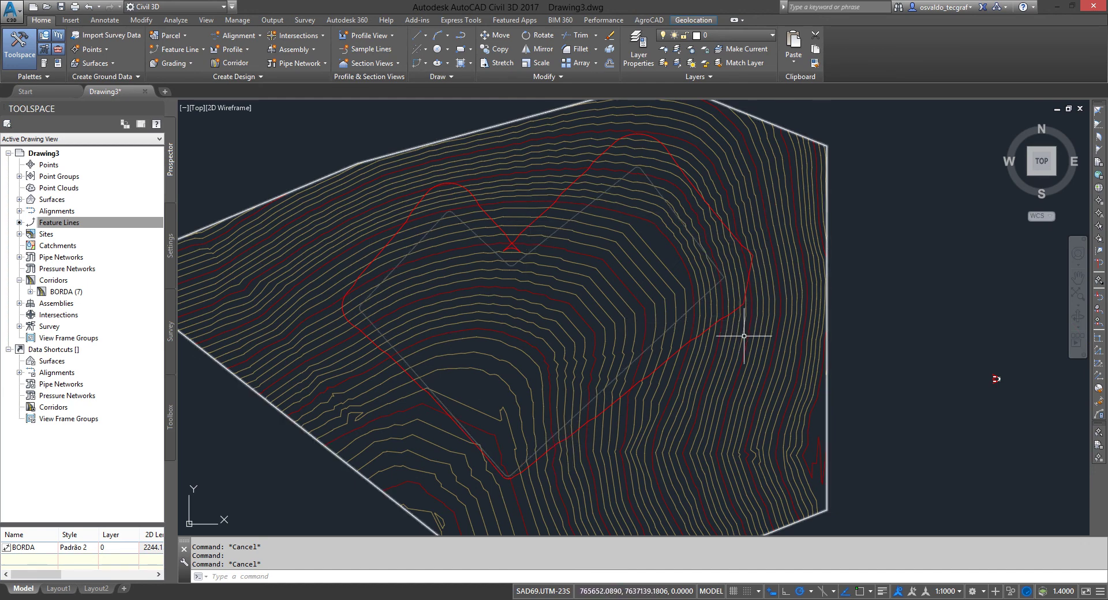
scroll(750, 343, "up", 3)
scroll(776, 360, "down", 3)
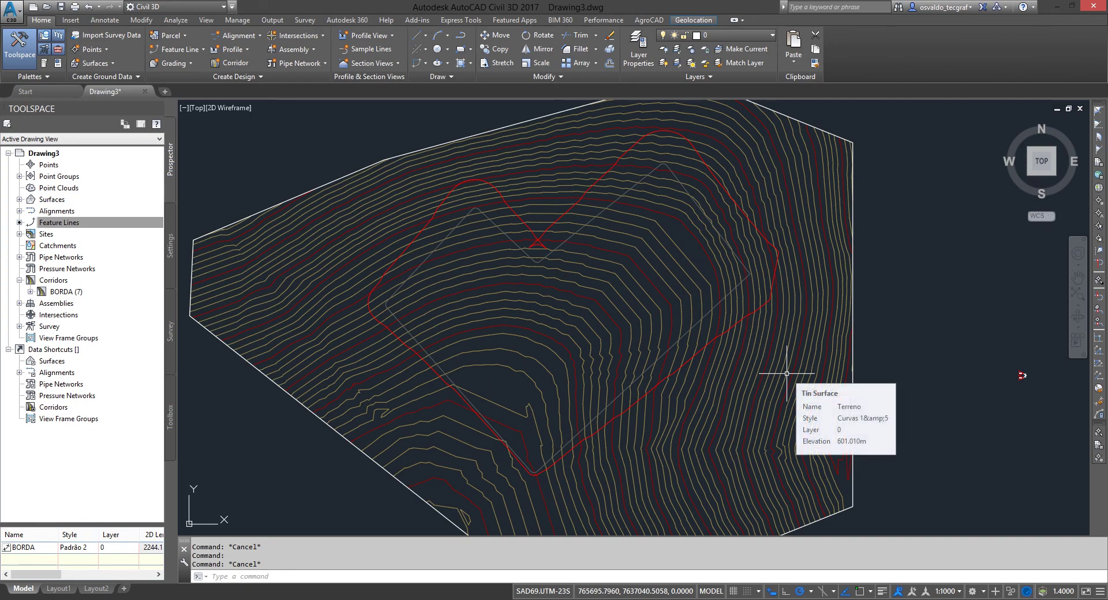